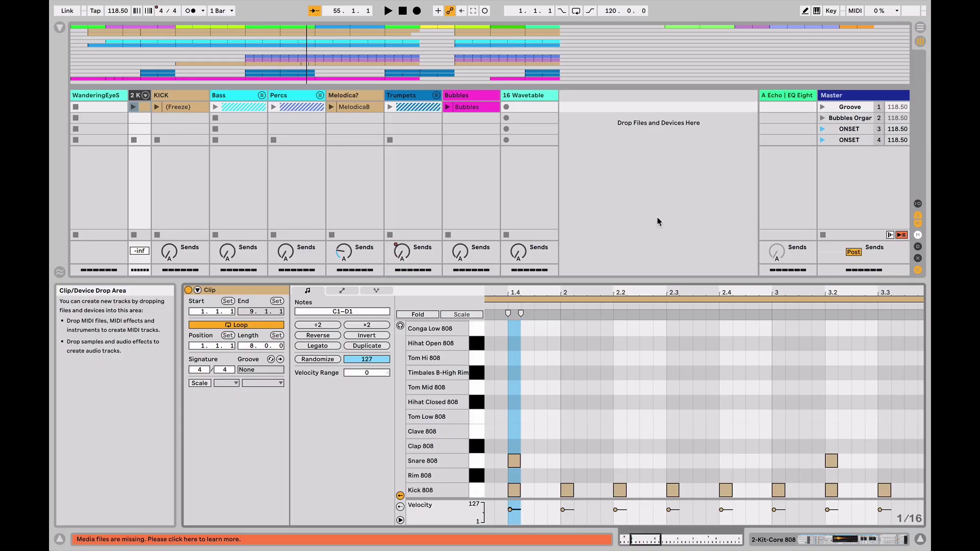
# Restore full-colour arrangement playback with Back to Arrangement, then return to Session View
pyautogui.press('Tab')
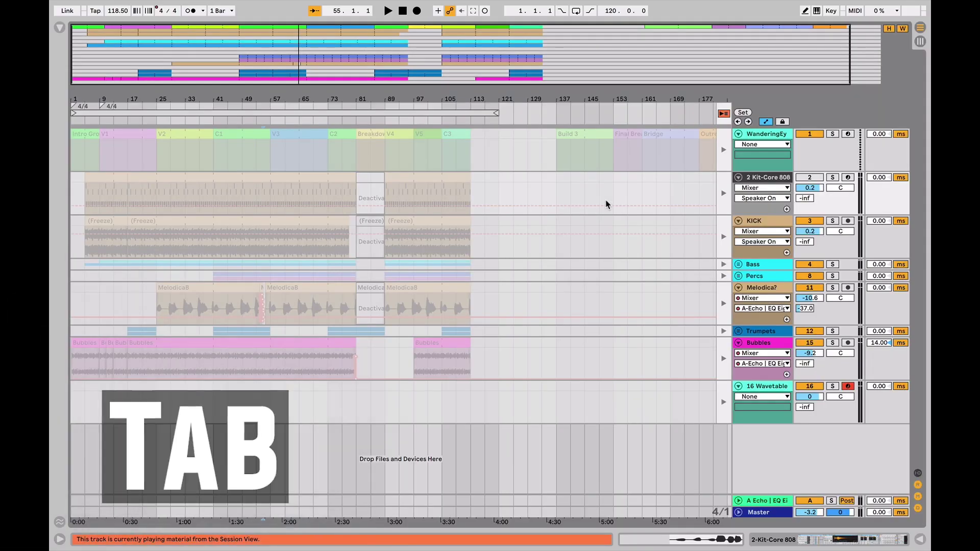
pyautogui.click(724, 114)
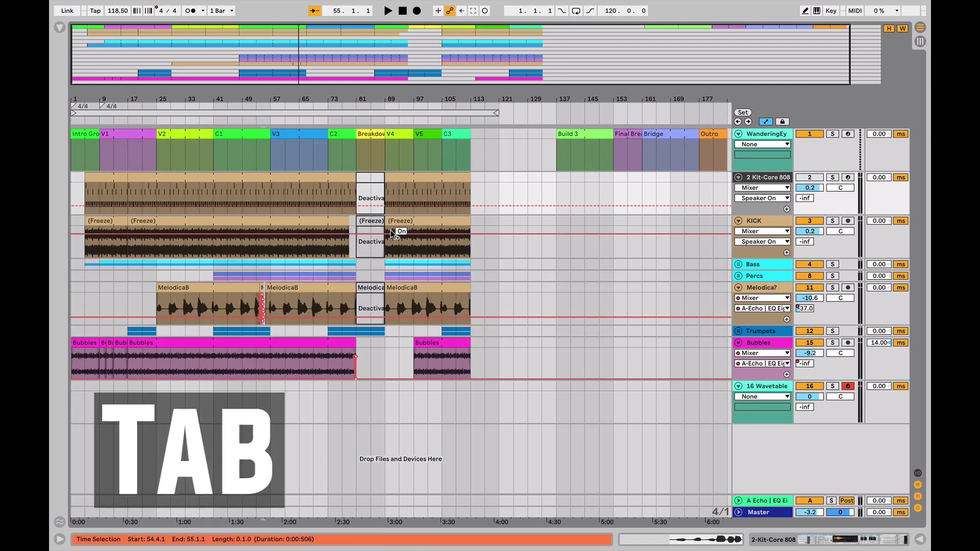
pyautogui.press('Tab')
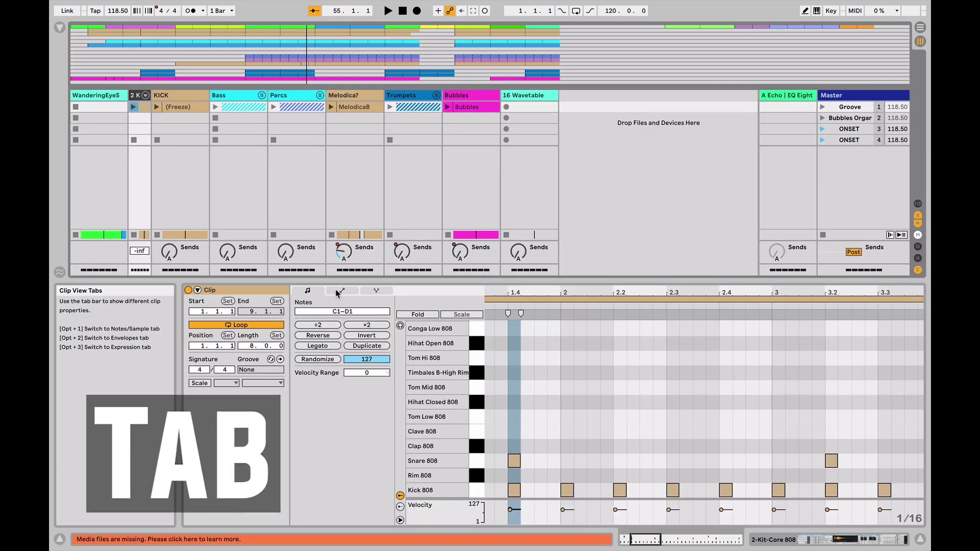
# Select the KICK (Freeze) clip and toggle between its waveform and the KICK device chain
pyautogui.click(201, 109)
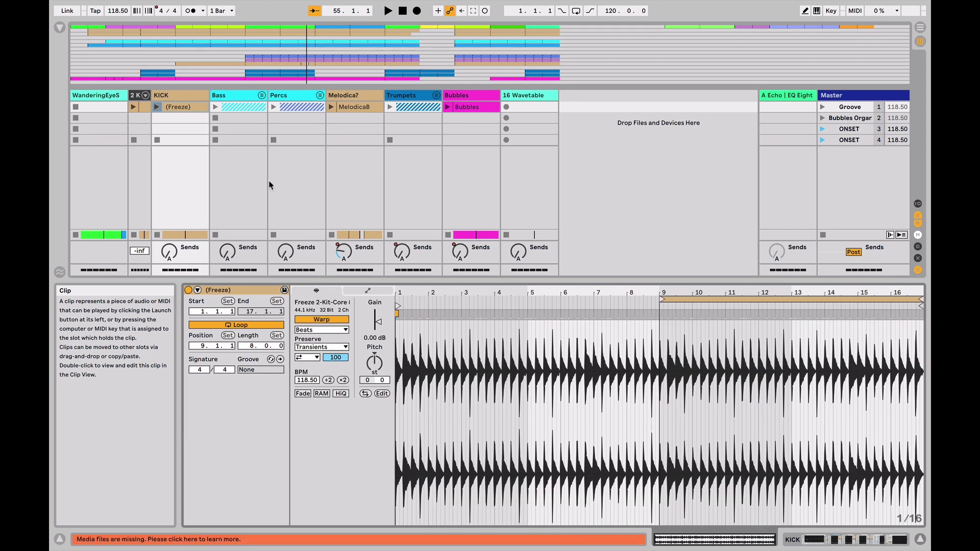
pyautogui.hotkey('shift', 'Tab')
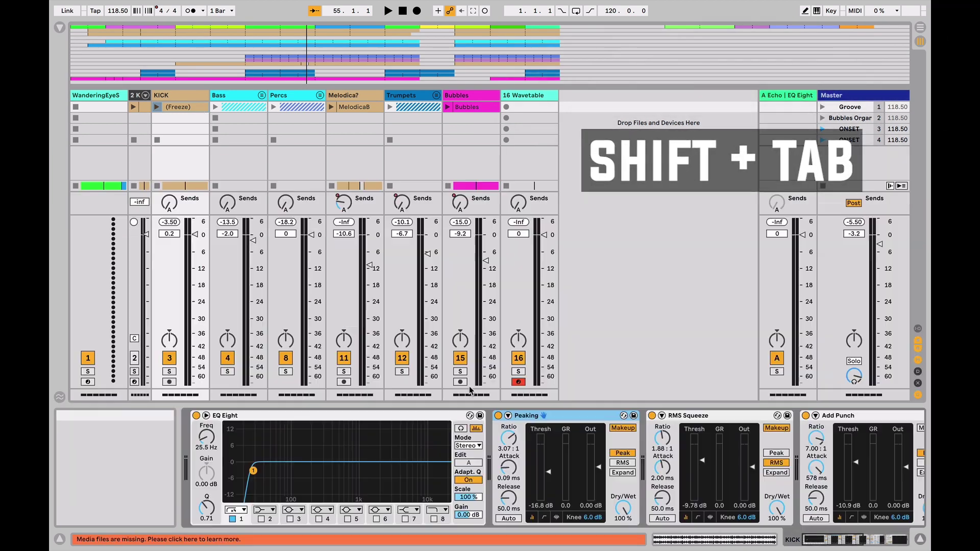
pyautogui.hotkey('shift', 'Tab')
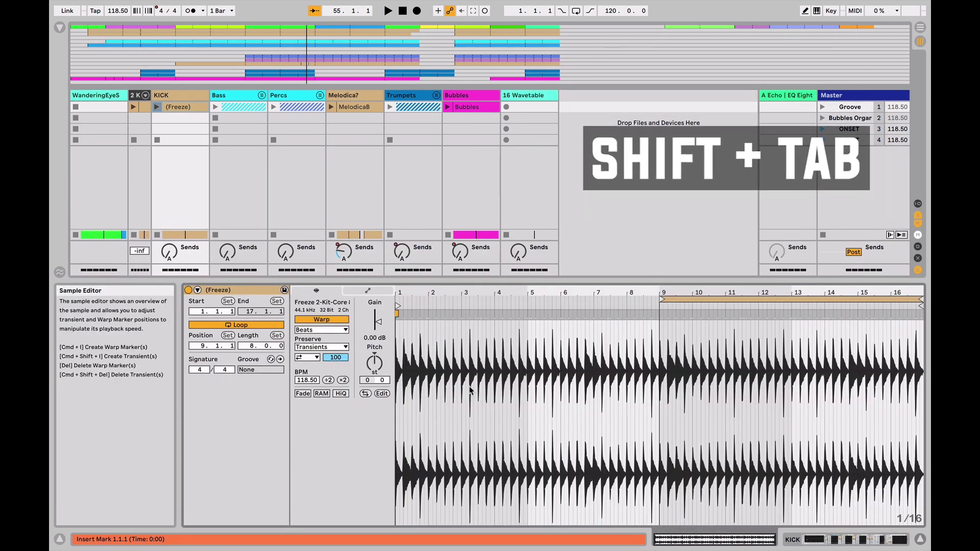
pyautogui.hotkey('shift', 'Tab')
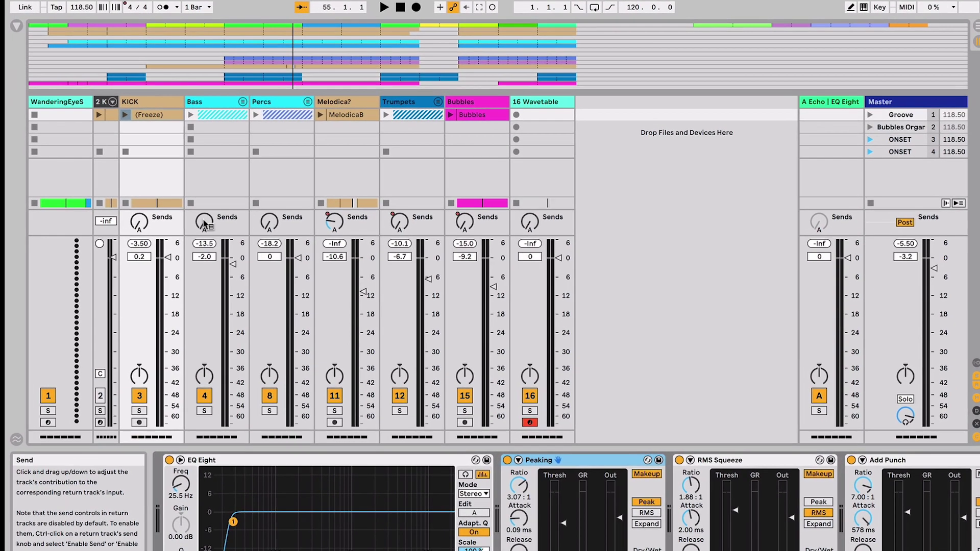
# Show the context menus for the Bass send knob, the empty track area and the Bass title bar
pyautogui.keyDown('ctrl'); pyautogui.click(228, 204); pyautogui.keyUp('ctrl')
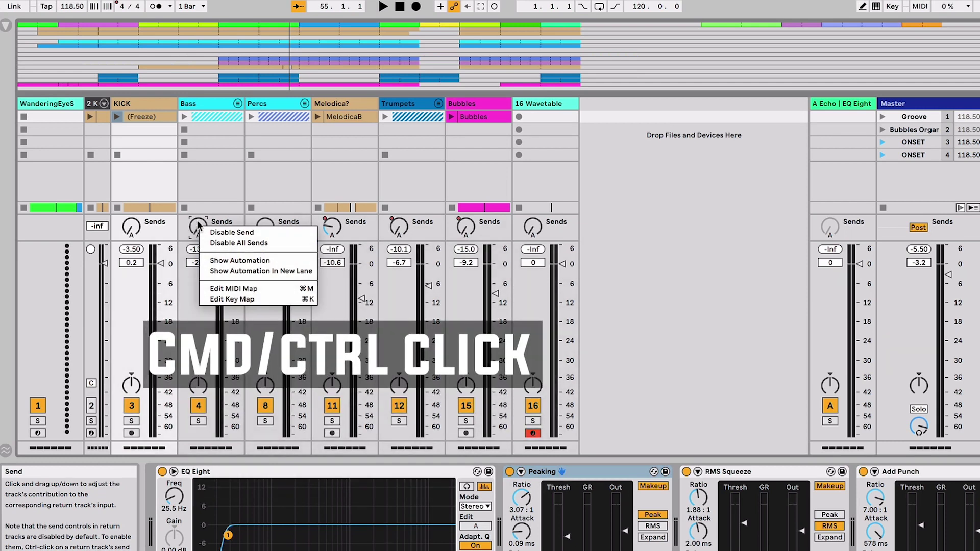
pyautogui.keyDown('ctrl'); pyautogui.click(202, 161); pyautogui.keyUp('ctrl')
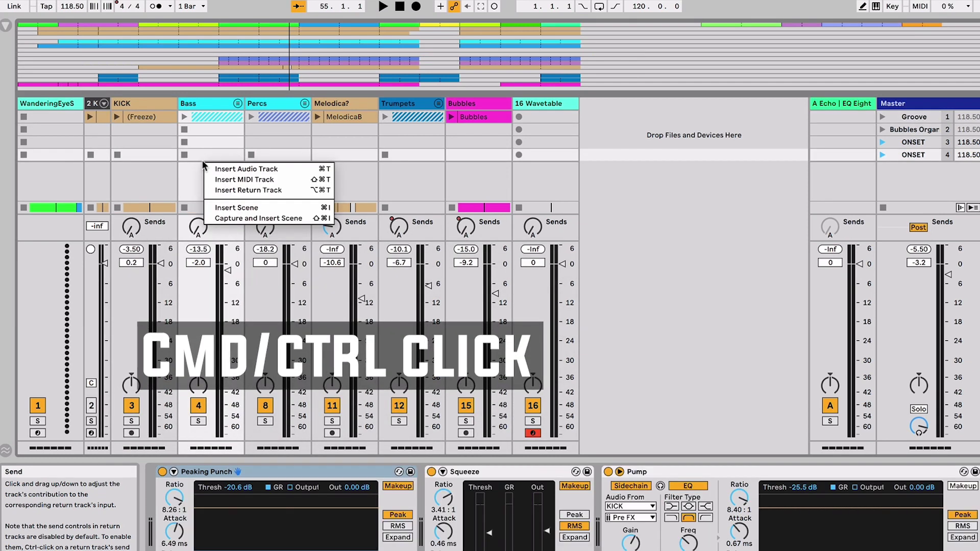
pyautogui.keyDown('ctrl'); pyautogui.click(200, 104); pyautogui.keyUp('ctrl')
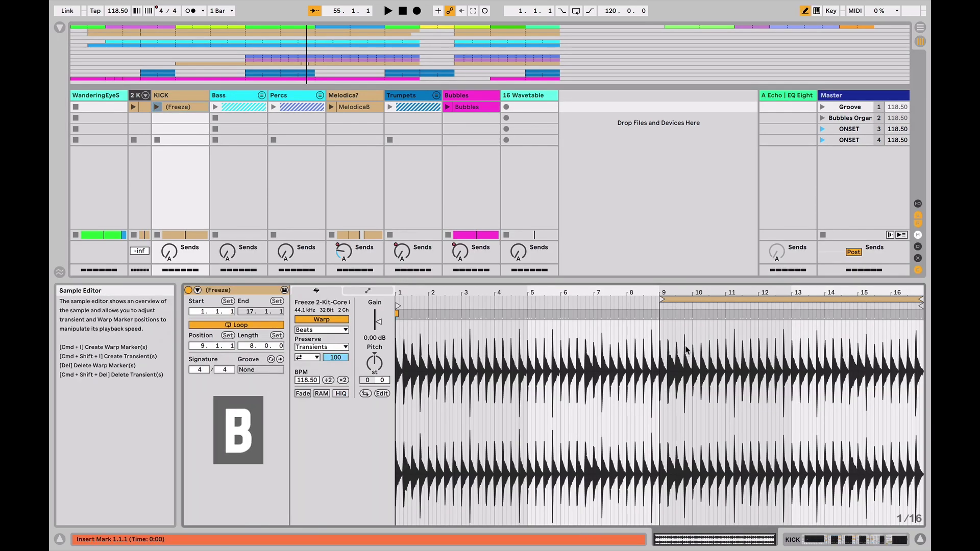
# Edit the KICK clip's envelopes in Draw Mode on a 1/4 grid, then return to Arrangement View
pyautogui.click(687, 349)
pyautogui.click(368, 290)
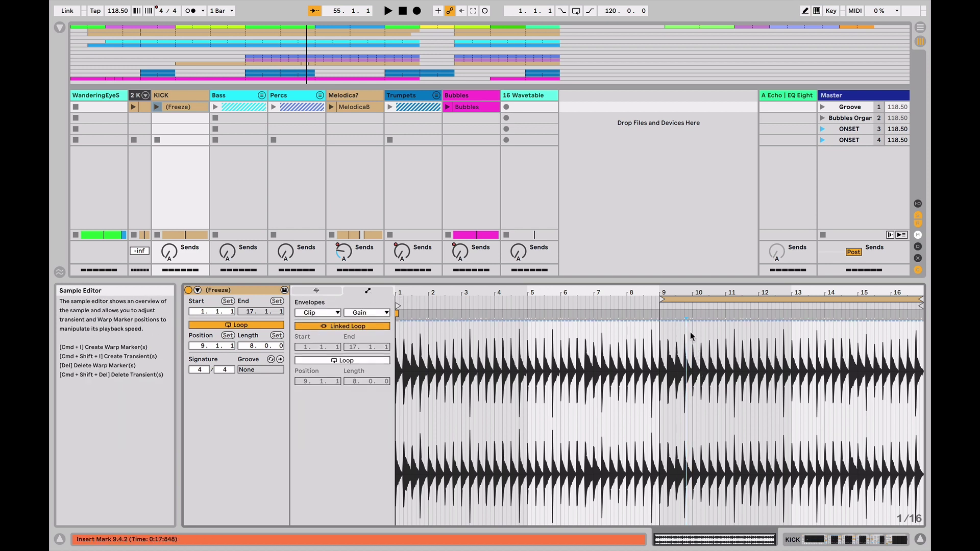
pyautogui.press('b')
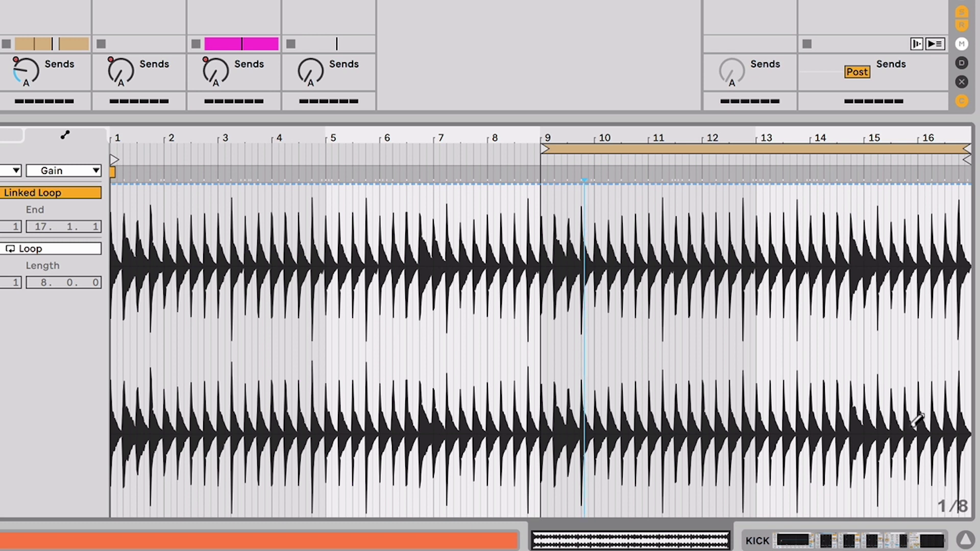
pyautogui.hotkey('ctrl', '2')
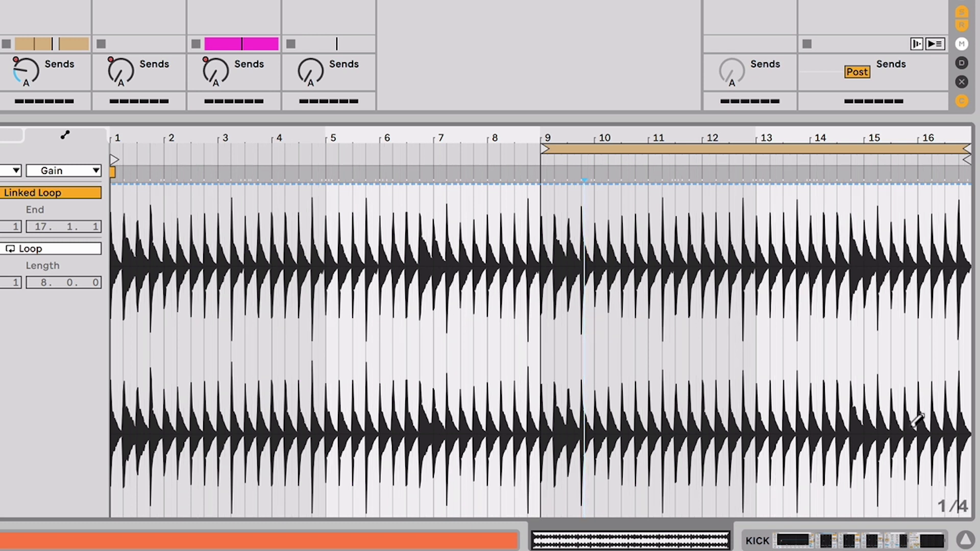
pyautogui.press('Tab')
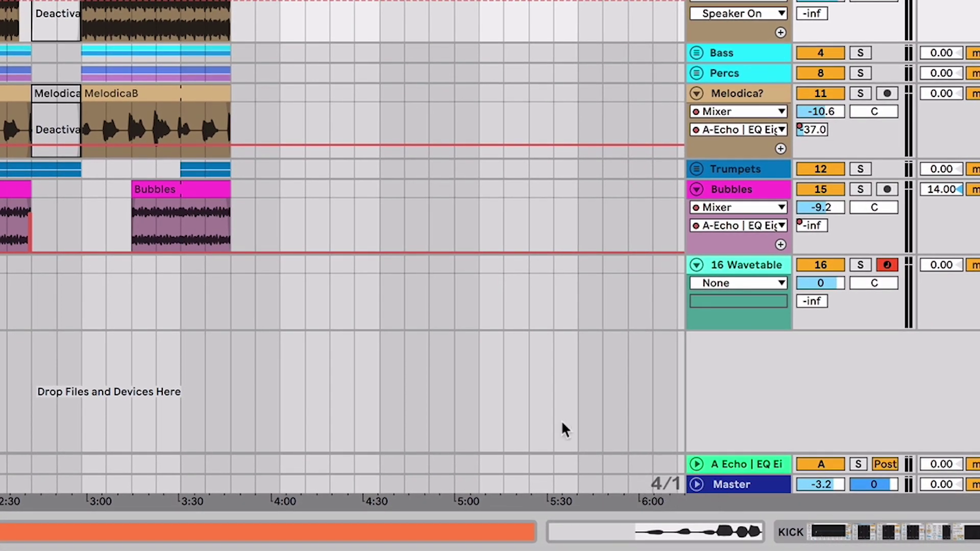
# Widen the arrangement grid to 2/1 and zoom in toward bar 55, then back out
pyautogui.hotkey('ctrl', '1')
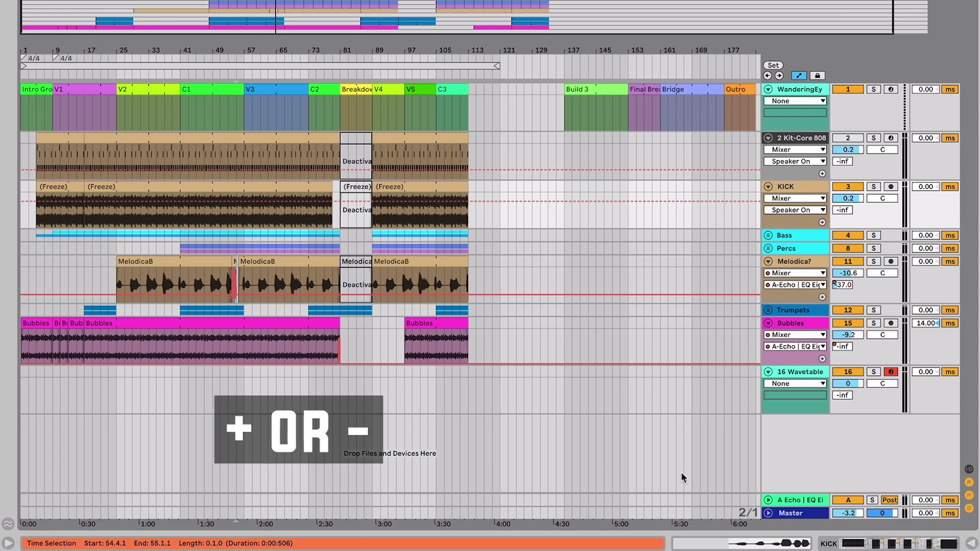
pyautogui.press('+')
pyautogui.press('+')
pyautogui.press('+')
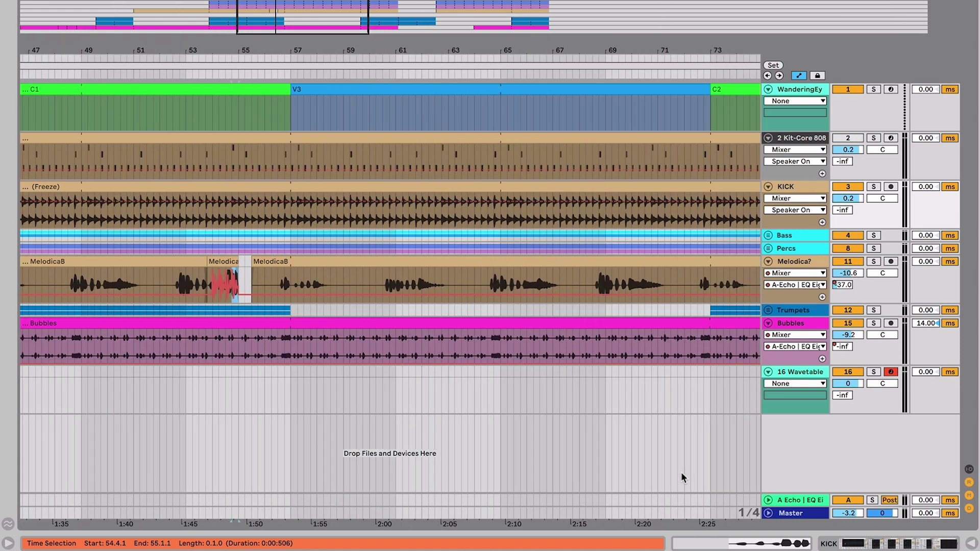
pyautogui.press('+')
pyautogui.press('+')
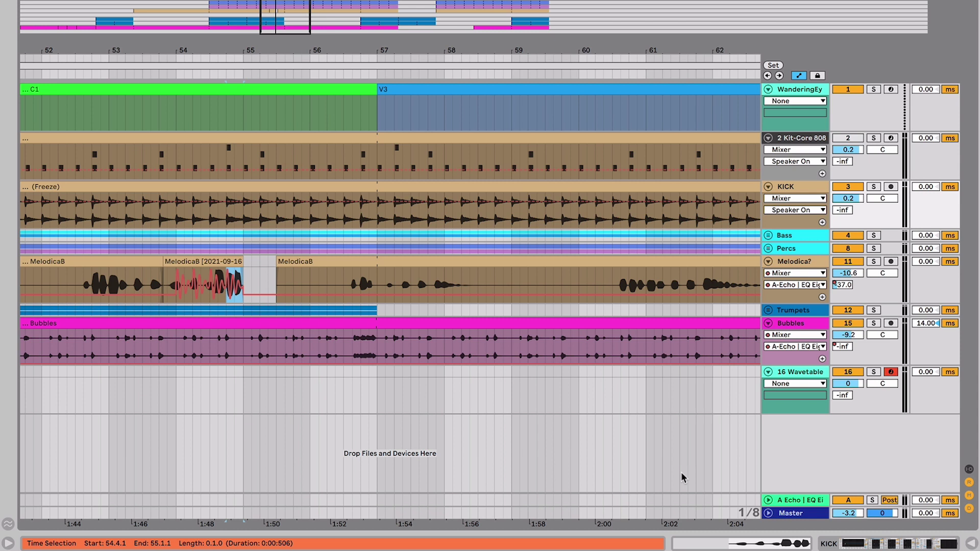
pyautogui.press('+')
pyautogui.press('+')
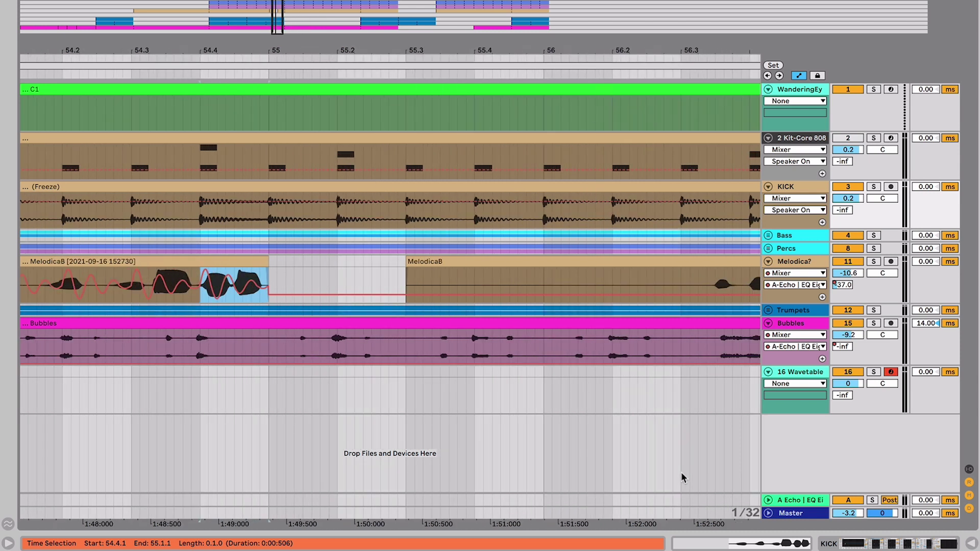
pyautogui.press('-')
pyautogui.press('-')
pyautogui.press('-')
pyautogui.press('-')
pyautogui.press('-')
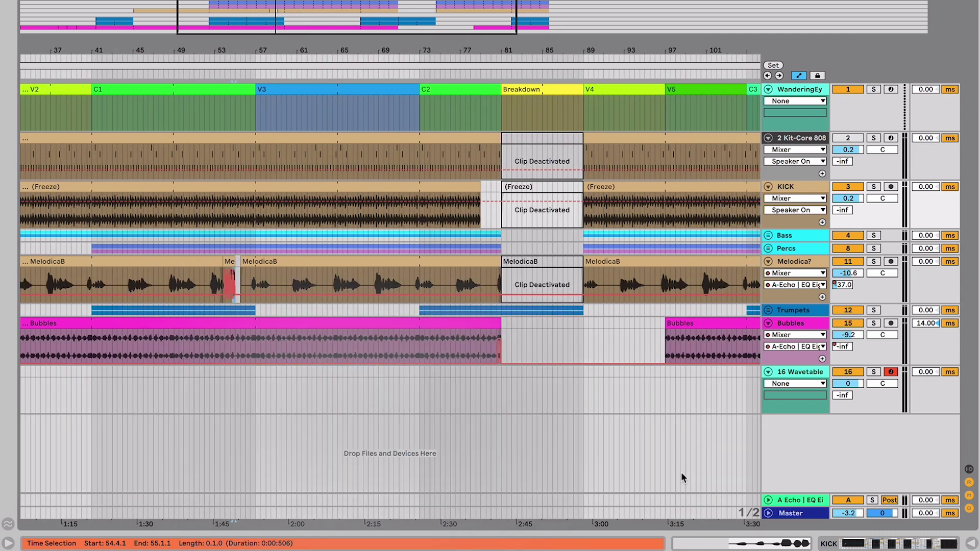
# Set a fixed 1/16 grid and zoom in and out around the selection near bar 54
pyautogui.hotkey('ctrl', '5')
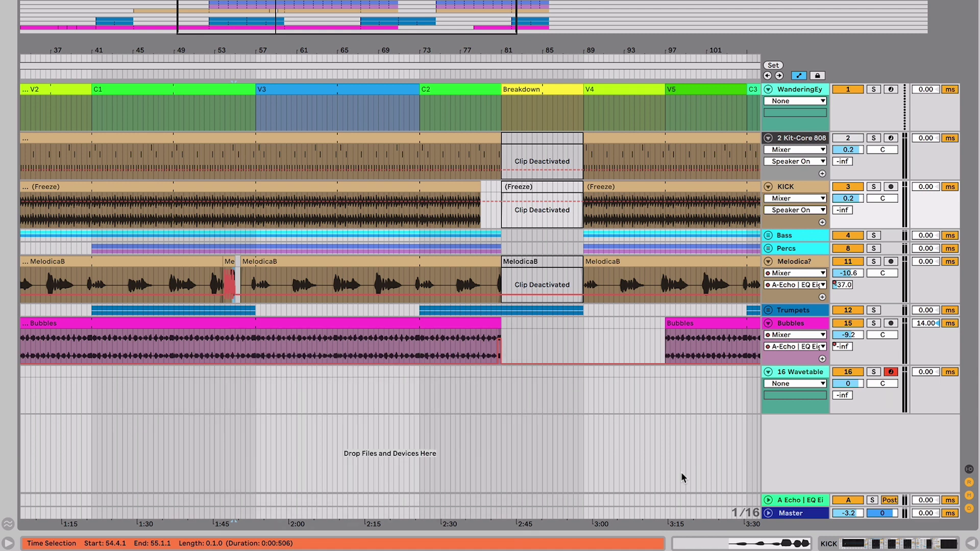
pyautogui.press('+')
pyautogui.press('+')
pyautogui.press('+')
pyautogui.press('+')
pyautogui.press('+')
pyautogui.press('+')
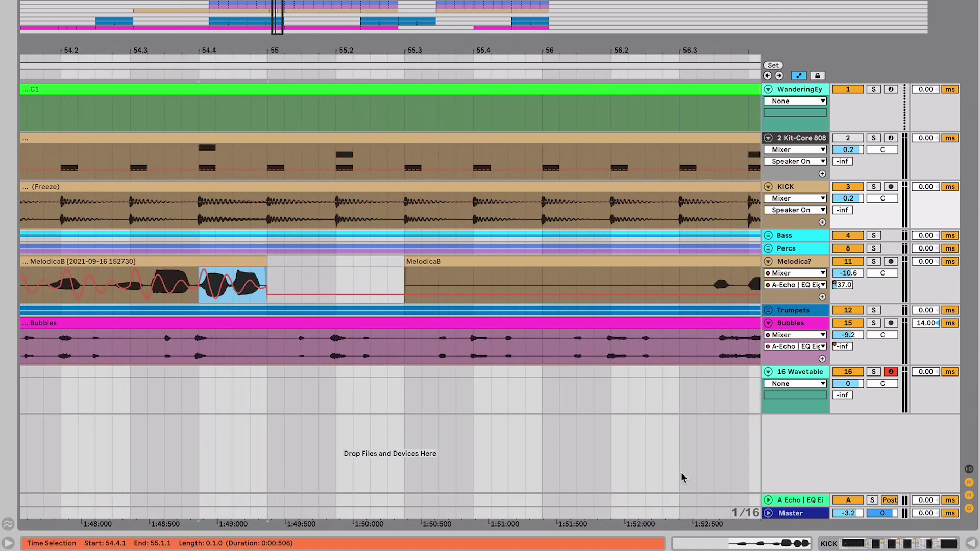
pyautogui.press('-')
pyautogui.press('-')
pyautogui.press('-')
pyautogui.press('-')
pyautogui.press('-')
pyautogui.press('-')
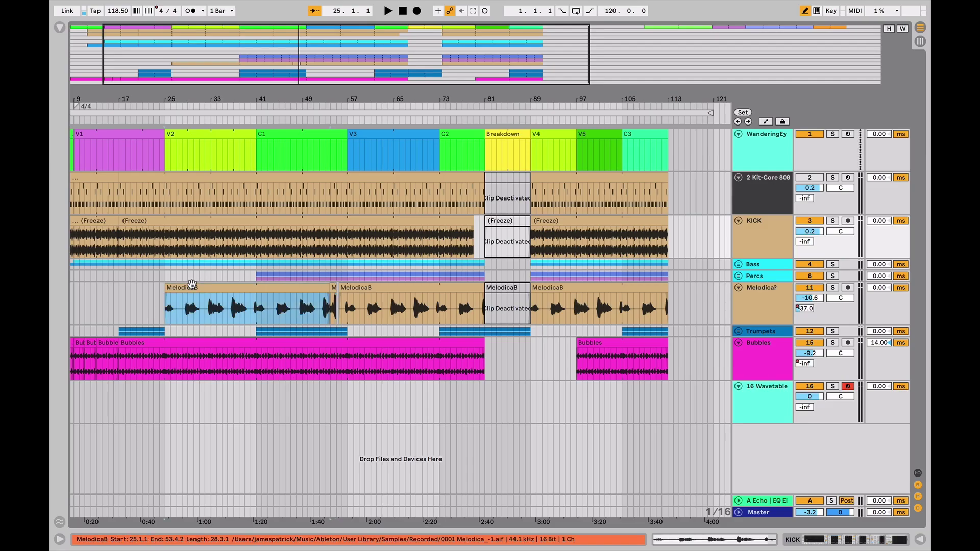
# Lower the Melodica volume at the MelodicaB clip start to about -13.0 dB, then return to Session View
pyautogui.click(192, 285)
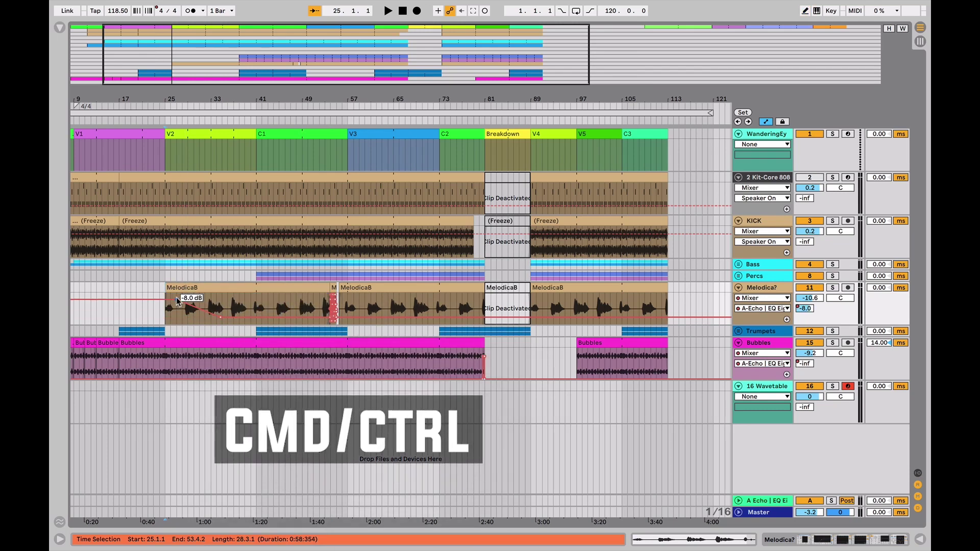
pyautogui.moveTo(150, 305); pyautogui.dragTo(192, 295)
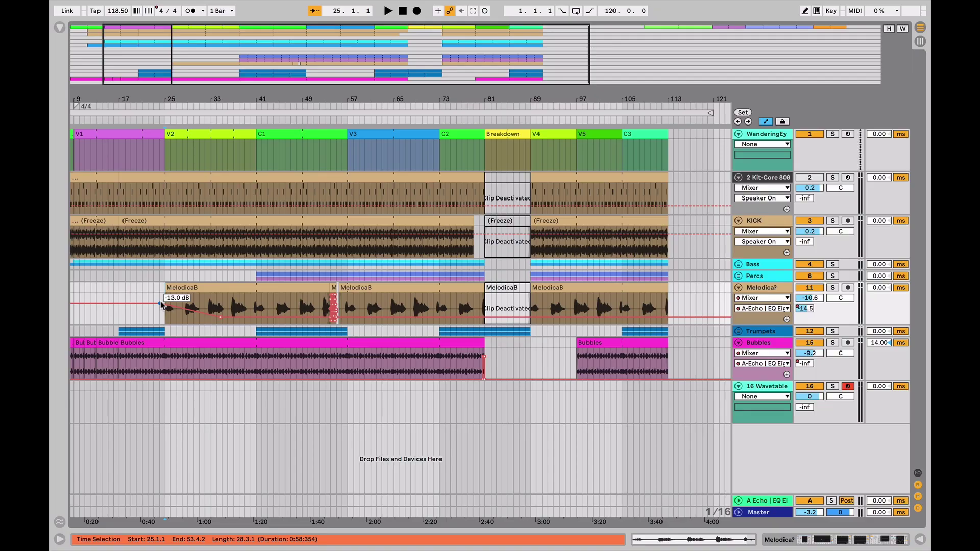
pyautogui.press('Tab')
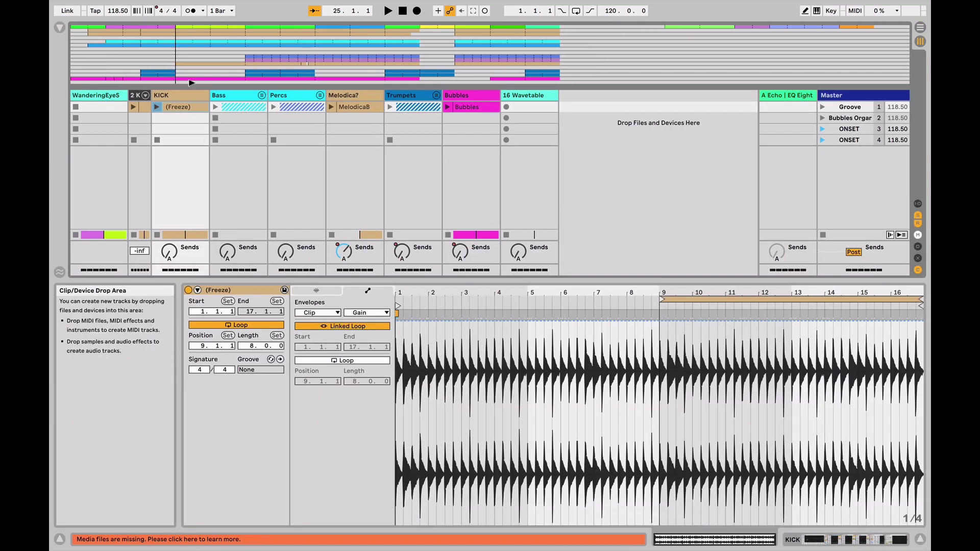
# Open the 2 K drum clip's notes and move the Snare 808 note at 1.4 one sixteenth earlier
pyautogui.click(144, 107)
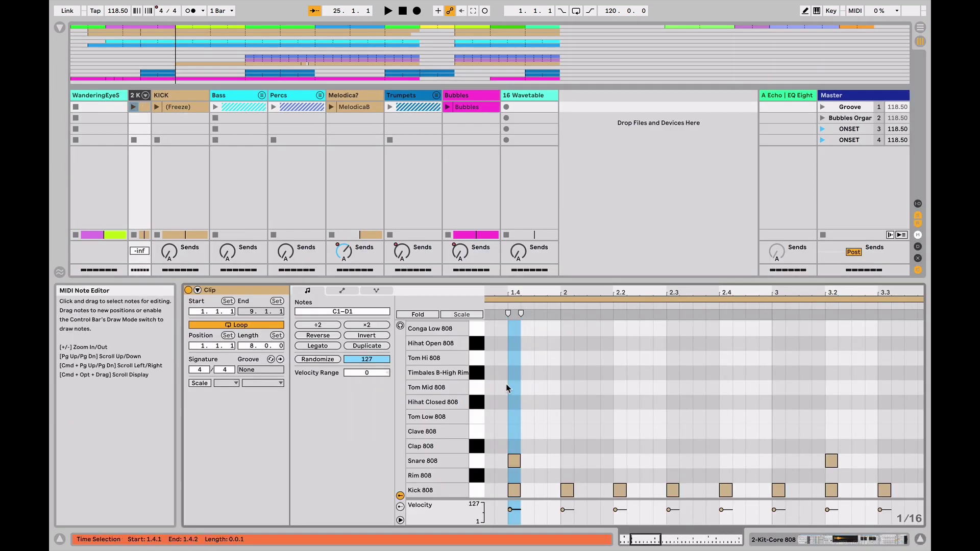
pyautogui.press('+')
pyautogui.hscroll(-3, 512, 454)
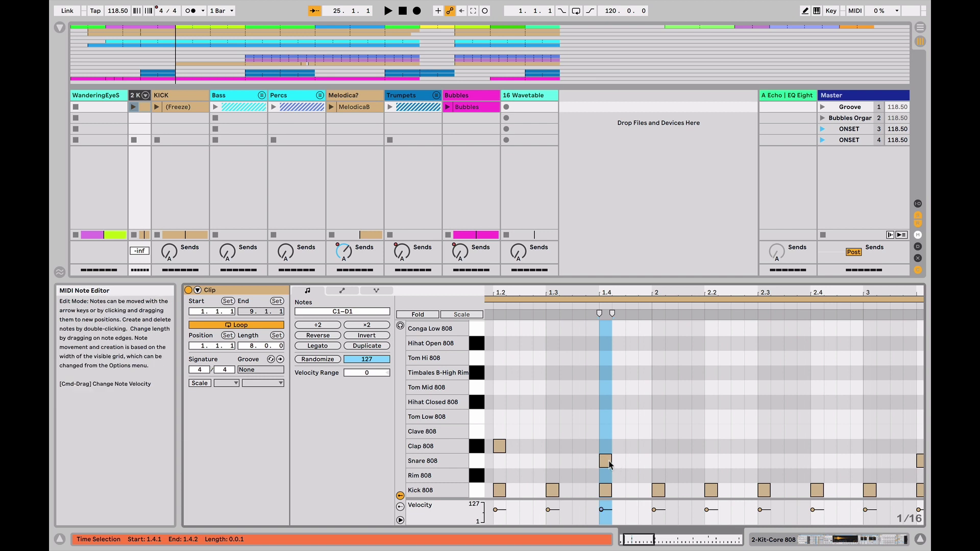
pyautogui.moveTo(610, 465); pyautogui.dragTo(587, 469)
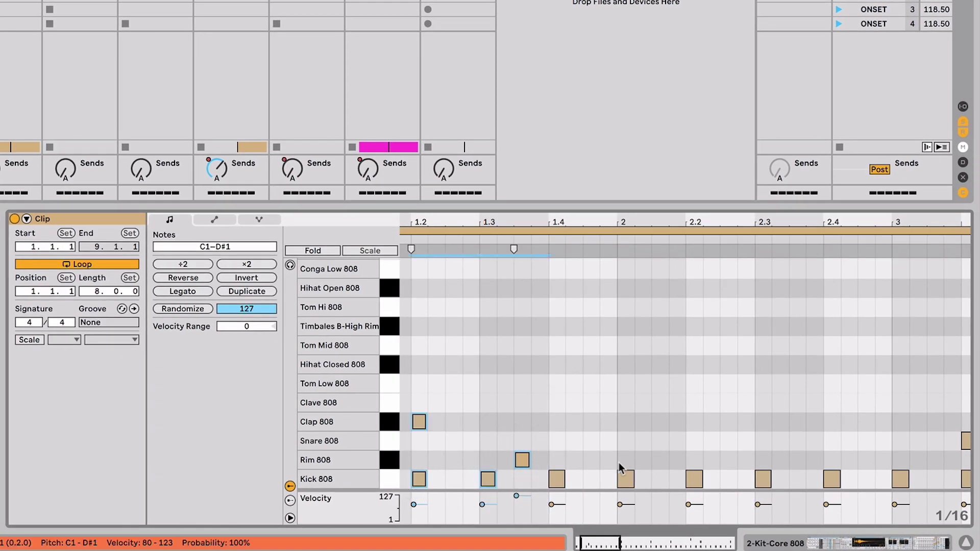
# Shift the Clap, Rim and Kick notes up and later, then back down and earlier
pyautogui.press('Up')
pyautogui.press('Up')
pyautogui.press('Up')
pyautogui.press('Right')
pyautogui.press('Right')
pyautogui.press('Right')
pyautogui.press('Left')
pyautogui.press('Left')
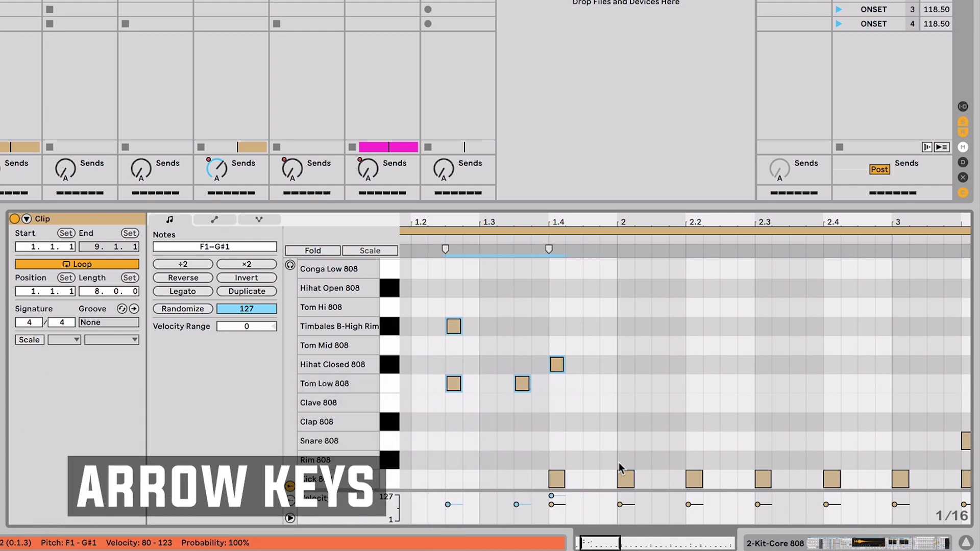
pyautogui.press('Down')
pyautogui.press('Down')
pyautogui.press('Down')
pyautogui.press('Left')
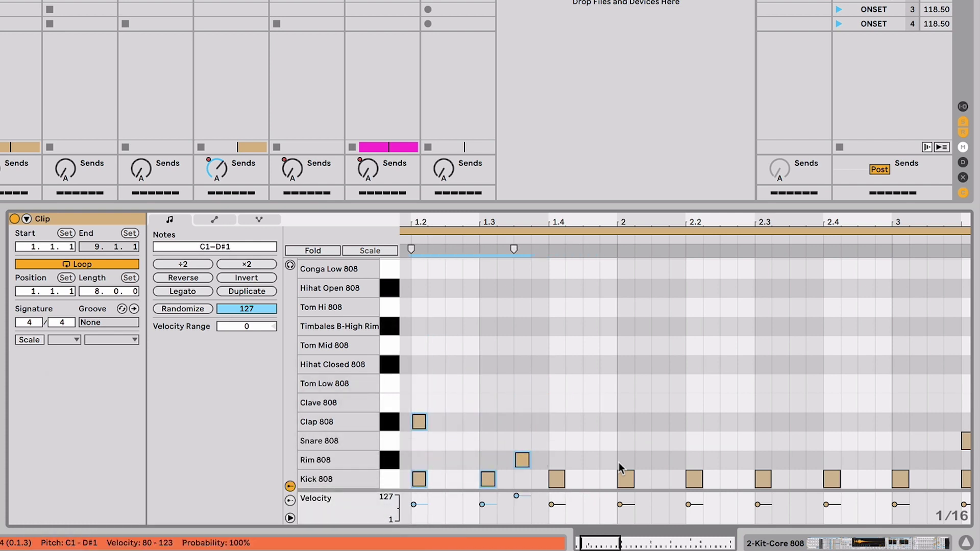
# Lengthen the chosen notes by sixteenths, then shorten them back to one sixteenth
pyautogui.hotkey('shift', 'Right')
pyautogui.hotkey('shift', 'Right')
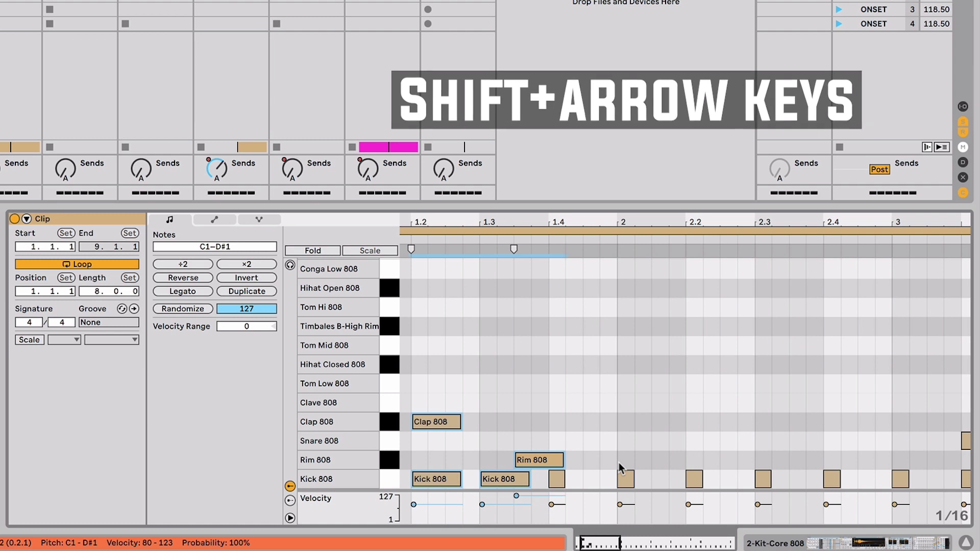
pyautogui.hotkey('shift', 'Left')
pyautogui.hotkey('shift', 'Left')
pyautogui.hotkey('shift', 'Up')
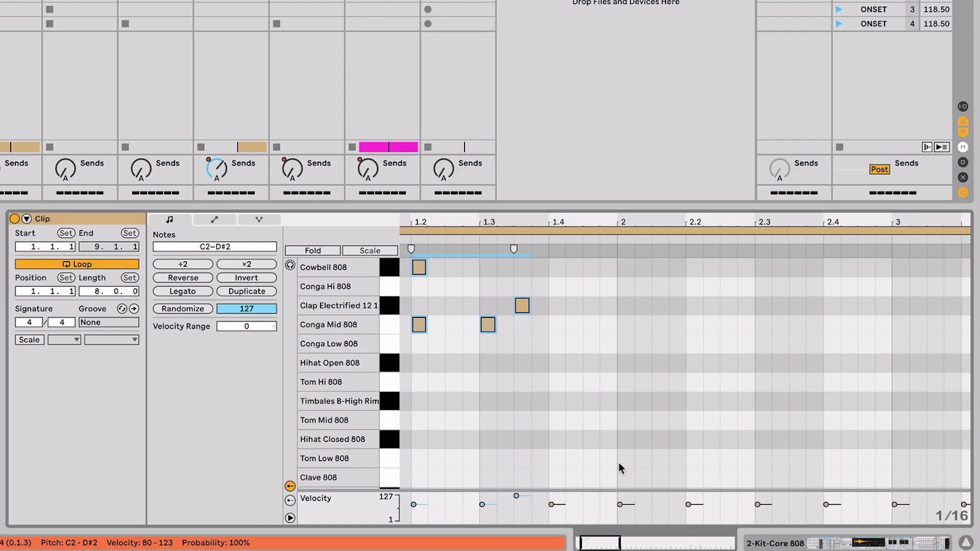
pyautogui.hotkey('shift', 'Down')
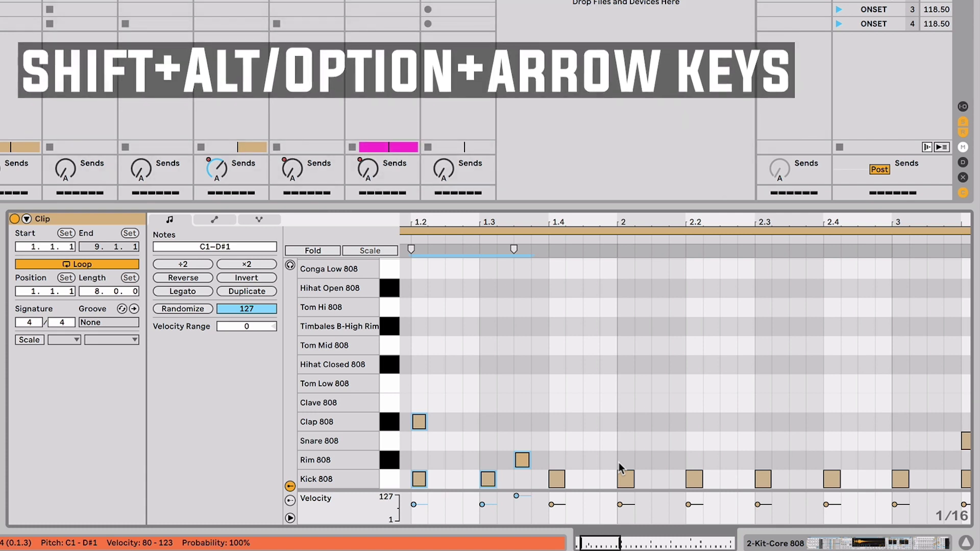
# Extend the selection over Kick notes through 2.3, move them to the Snare row and back
pyautogui.hotkey('shift', 'alt', 'Right')
pyautogui.hotkey('shift', 'alt', 'Right')
pyautogui.hotkey('shift', 'alt', 'Right')
pyautogui.hotkey('shift', 'alt', 'Right')
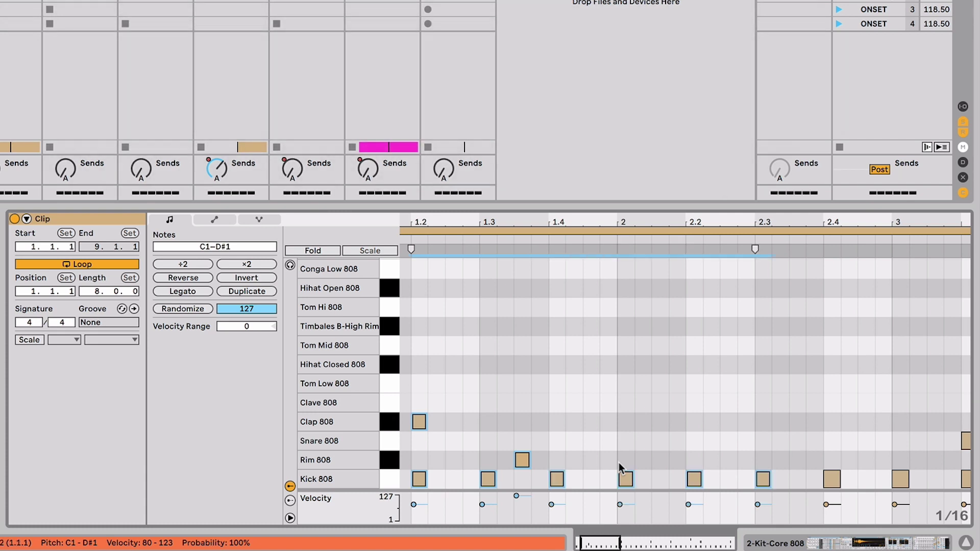
pyautogui.press('Up')
pyautogui.press('Up')
pyautogui.press('Up')
pyautogui.press('Down')
pyautogui.press('Down')
pyautogui.press('Down')
pyautogui.press('Up')
pyautogui.press('Up')
pyautogui.press('Down')
pyautogui.press('Down')
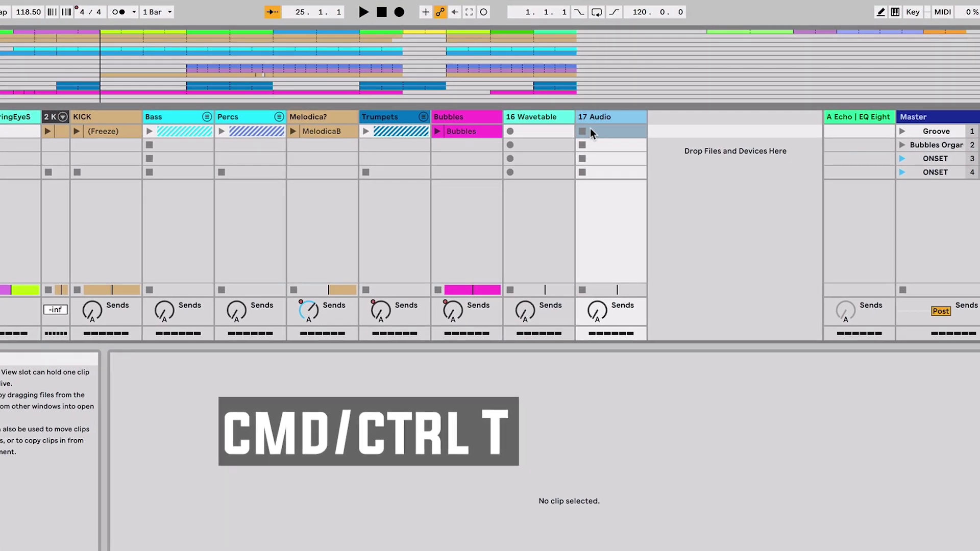
# Add two more audio tracks after 17 Audio and new return tracks B, C and D
pyautogui.hotkey('ctrl', 'shift', 't')
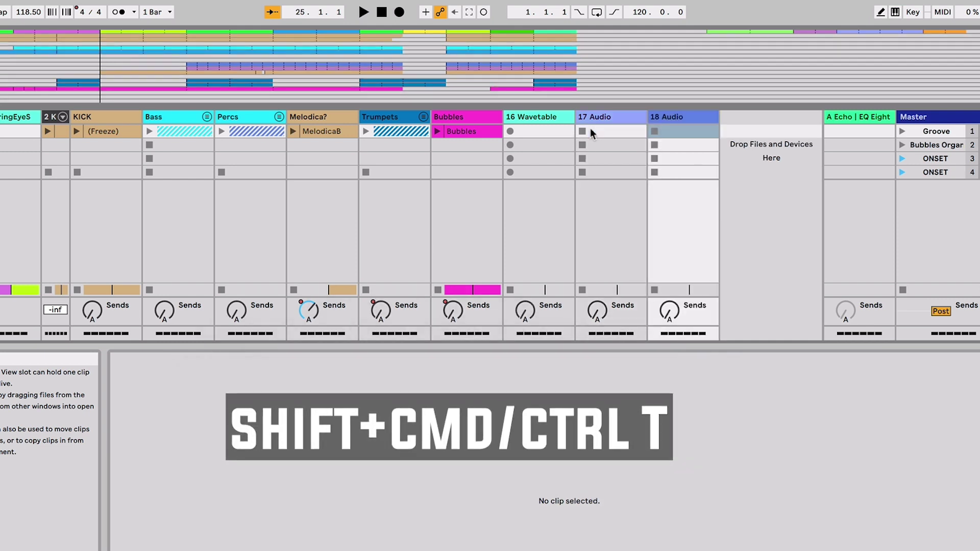
pyautogui.hotkey('ctrl', 't')
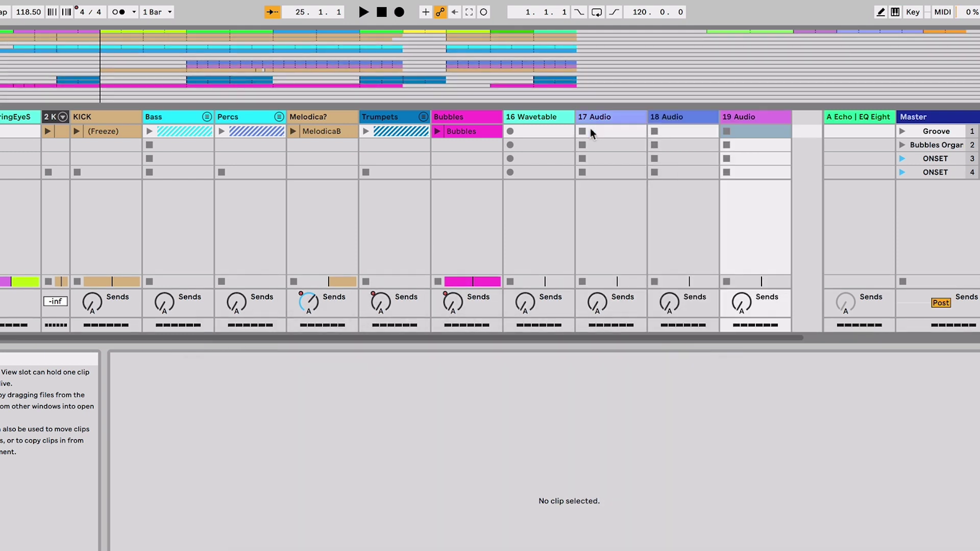
pyautogui.hotkey('ctrl', 'alt', 't')
pyautogui.hotkey('ctrl', 'alt', 't')
pyautogui.hotkey('ctrl', 'alt', 't')
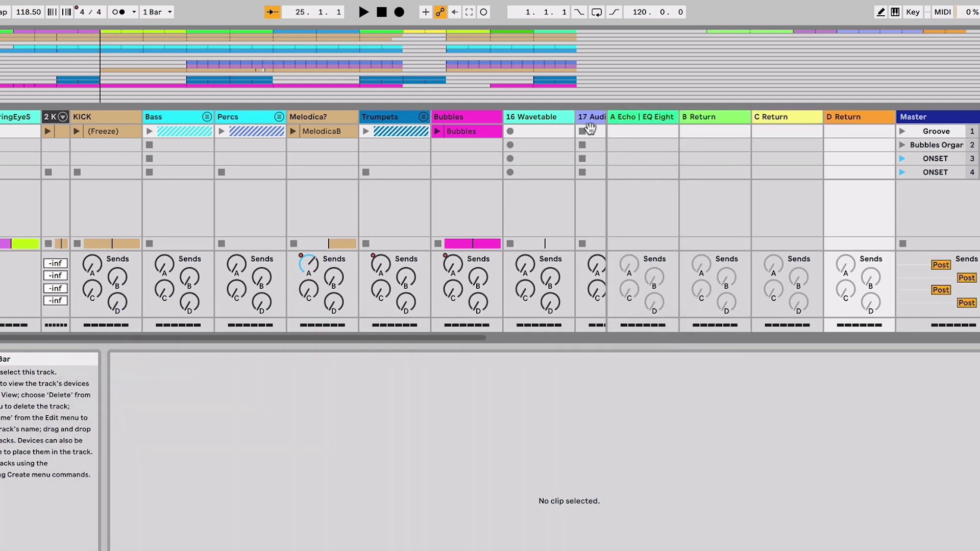
# Undo the added tracks, redo the audio tracks and B Return, then undo them all again
pyautogui.hotkey('ctrl', 'z')
pyautogui.hotkey('ctrl', 'z')
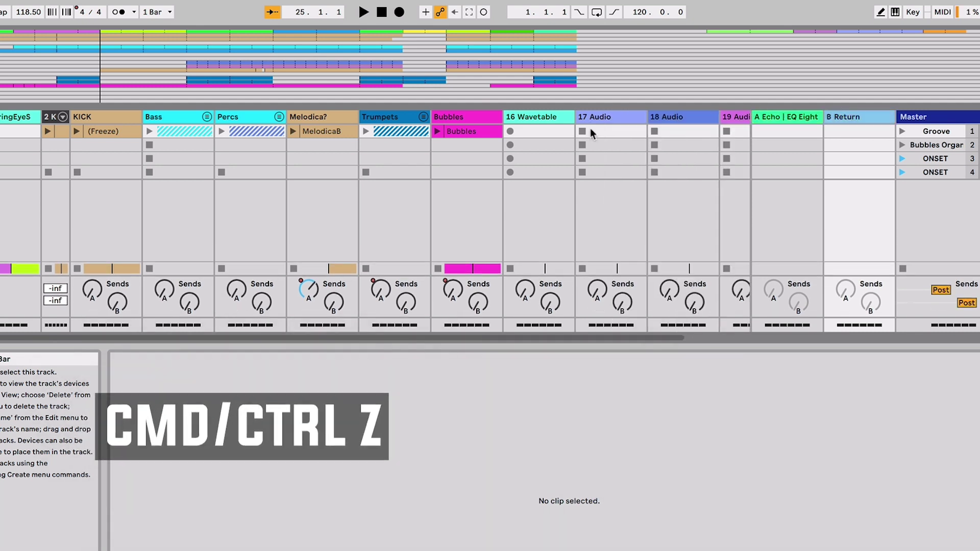
pyautogui.hotkey('ctrl', 'z')
pyautogui.hotkey('ctrl', 'z')
pyautogui.hotkey('ctrl', 'z')
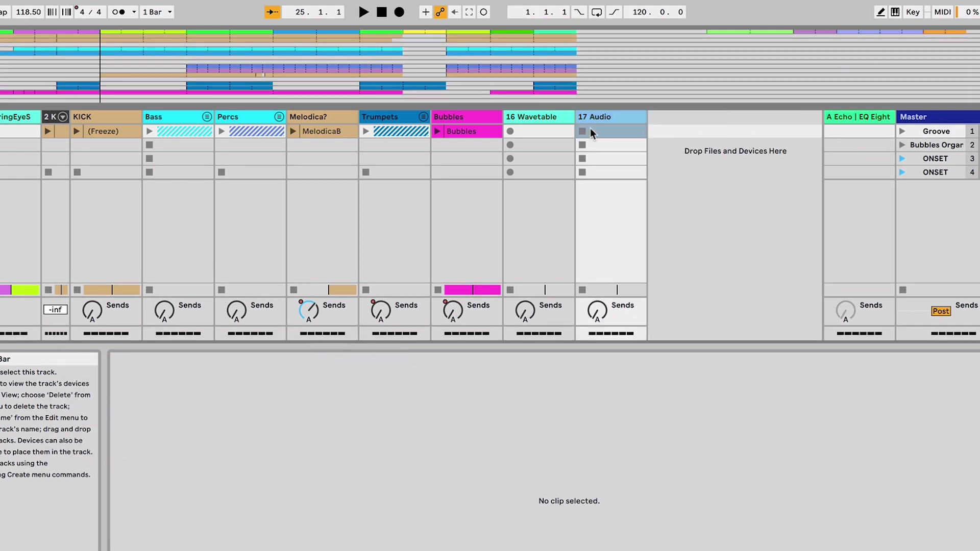
pyautogui.hotkey('ctrl', 'z')
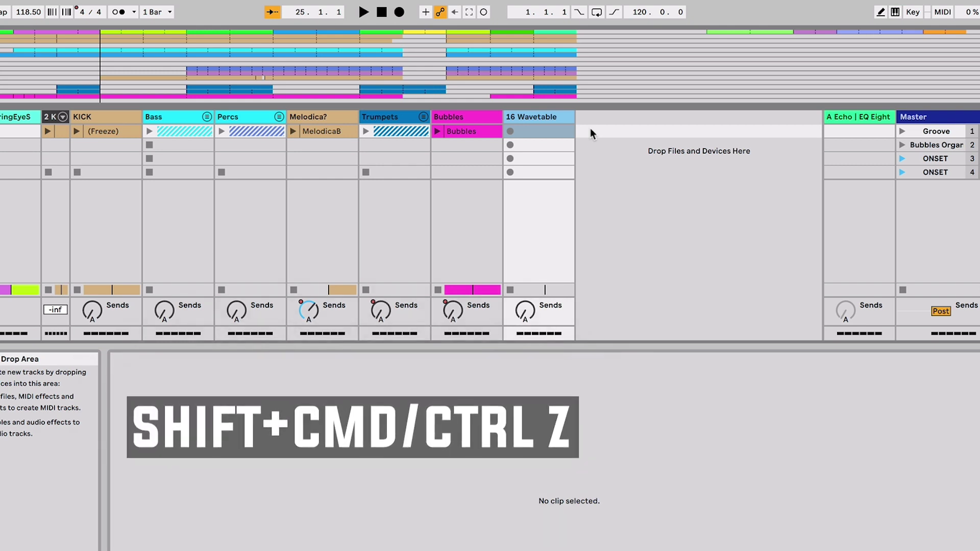
pyautogui.hotkey('ctrl', 'shift', 'z')
pyautogui.hotkey('ctrl', 'shift', 'z')
pyautogui.hotkey('ctrl', 'shift', 'z')
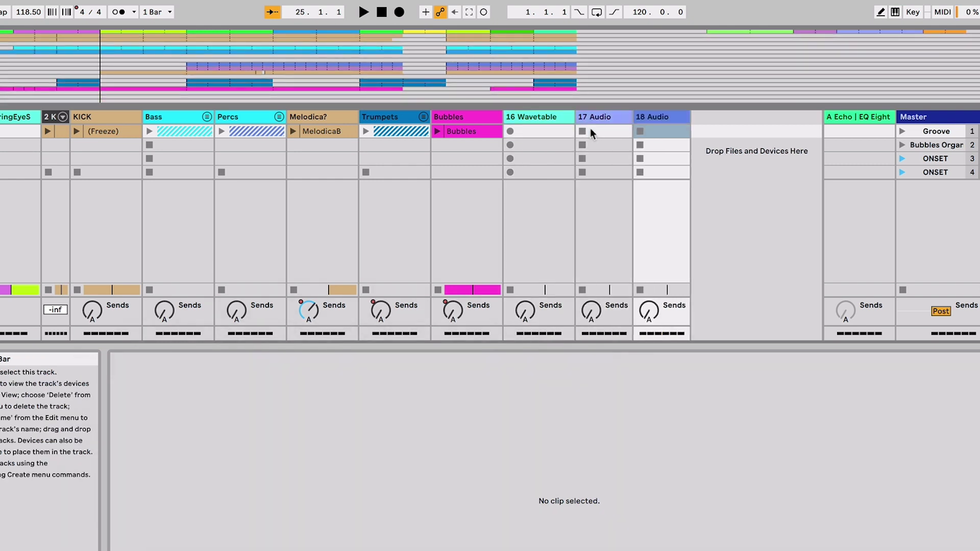
pyautogui.hotkey('ctrl', 'shift', 'z')
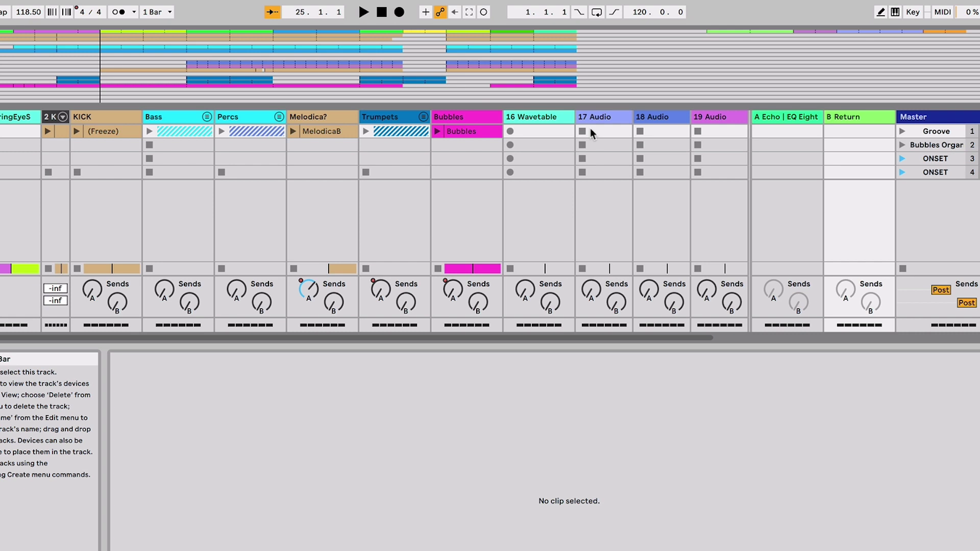
pyautogui.hotkey('ctrl', 'z')
pyautogui.hotkey('ctrl', 'z')
pyautogui.hotkey('ctrl', 'z')
pyautogui.hotkey('ctrl', 'z')
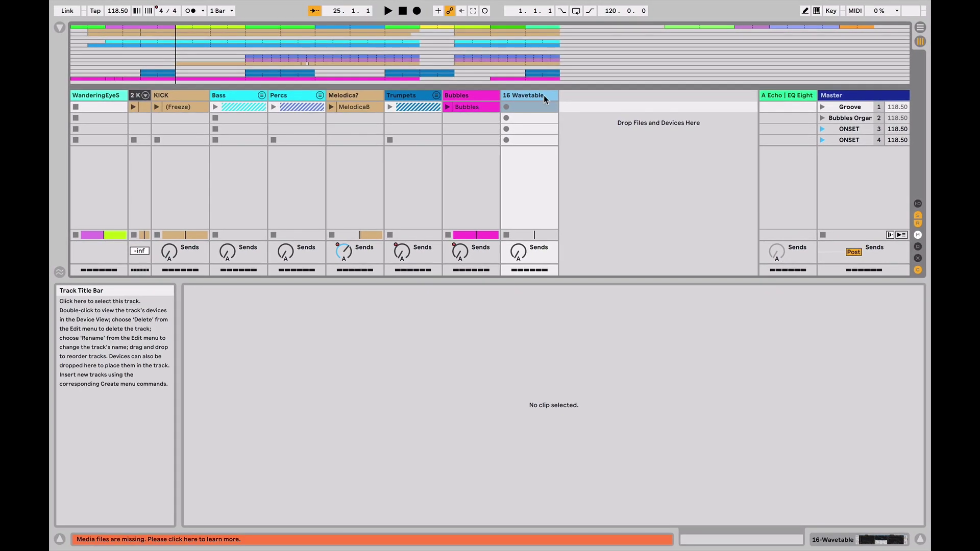
# Hide the detail panel and toggle mute on tracks 1, 3 and 4
pyautogui.hotkey('ctrl', 'alt', 'l')
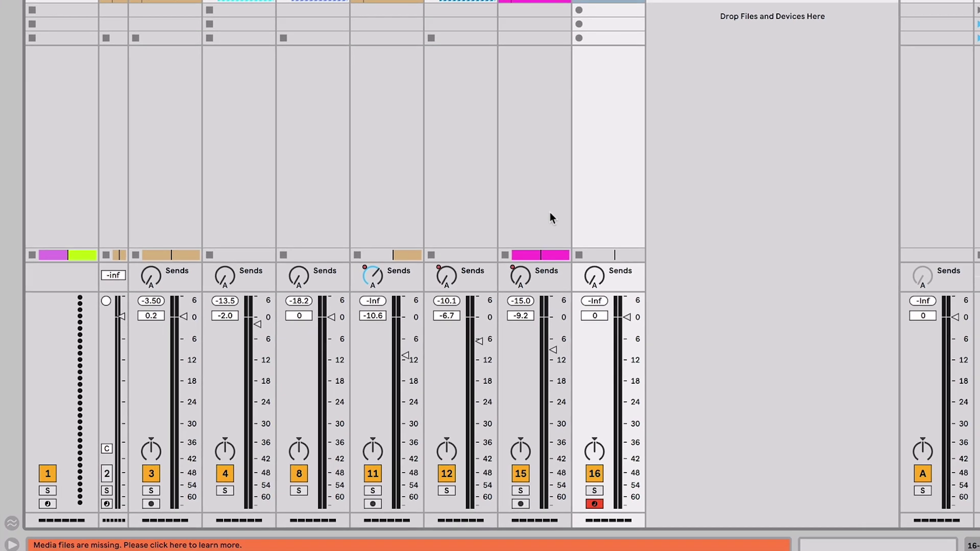
pyautogui.press('F1')
pyautogui.press('F1')
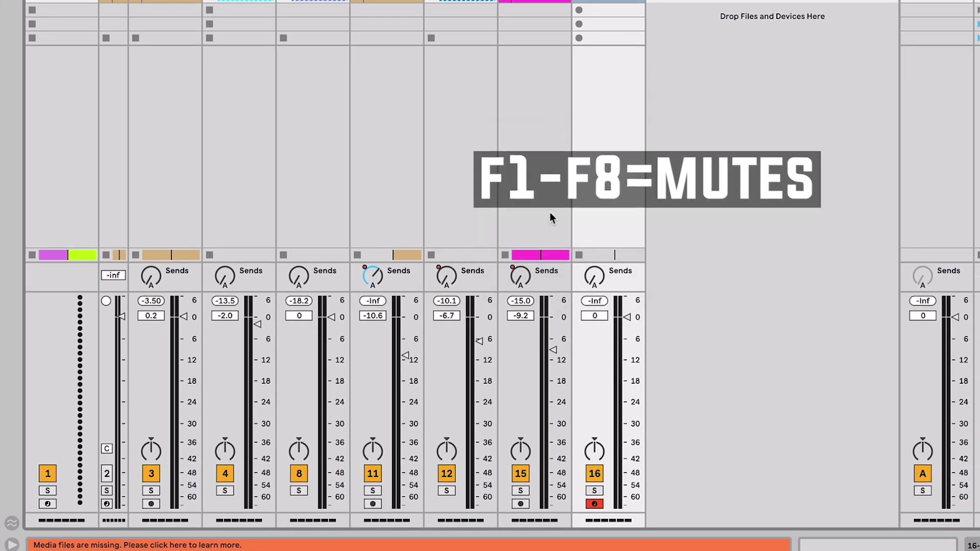
pyautogui.press('F3')
pyautogui.press('F4')
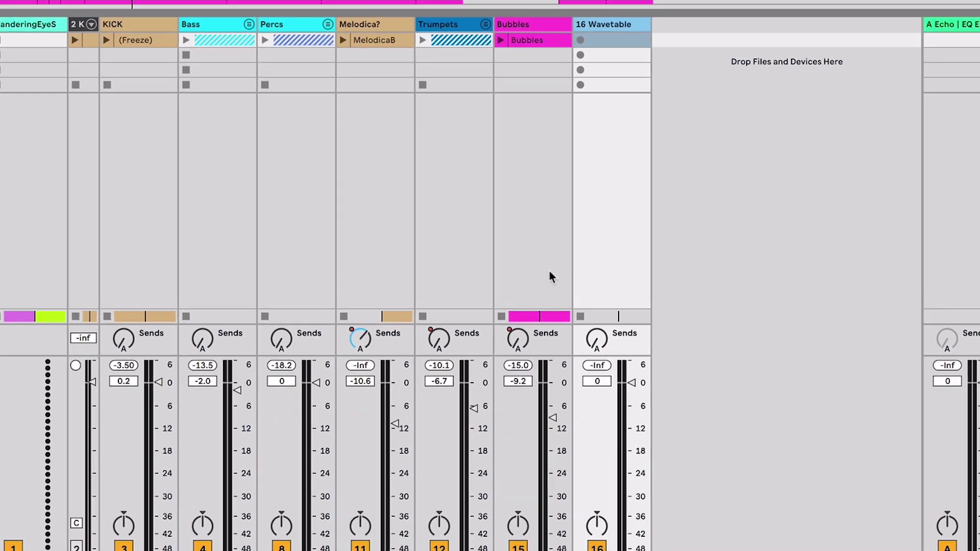
# Start arrangement recording, stop all playing clips, and switch to Arrangement View
pyautogui.press('F9')
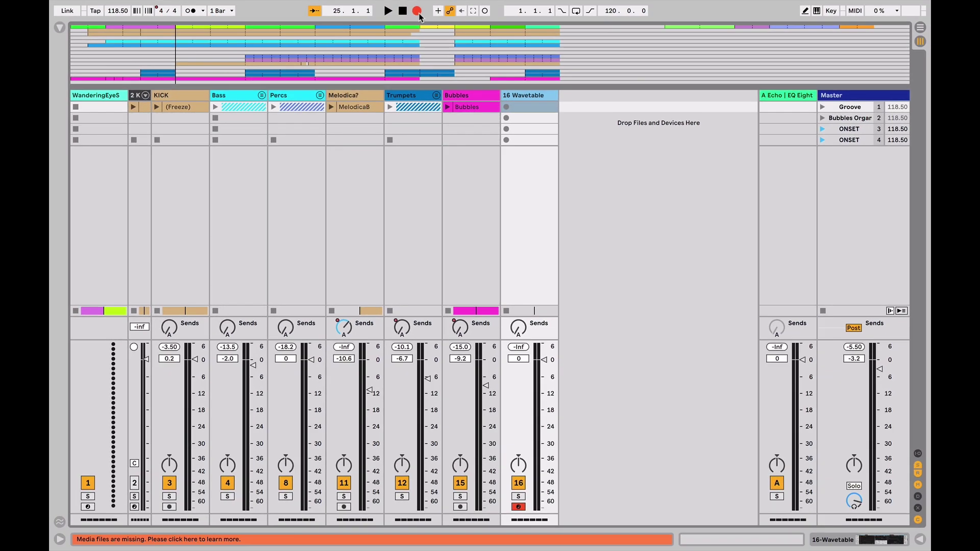
pyautogui.press('F10')
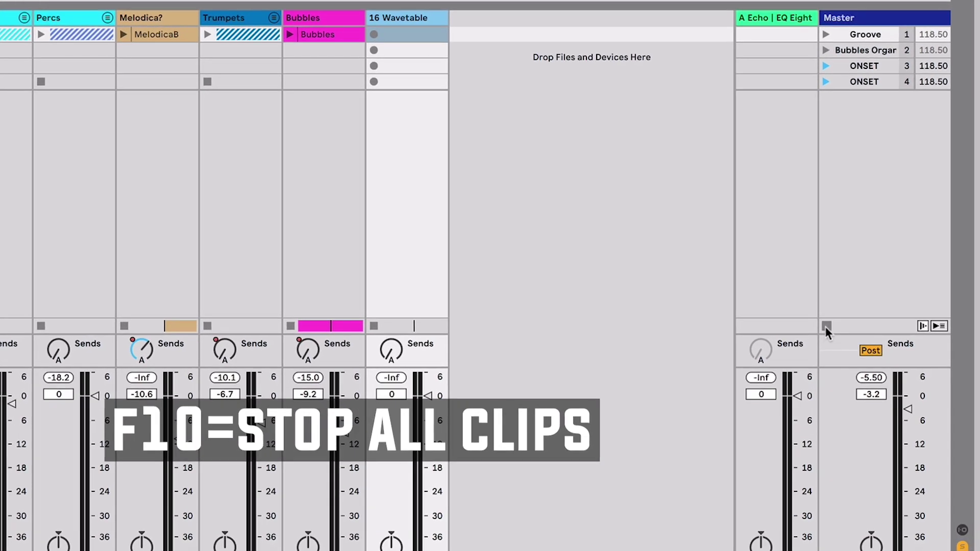
pyautogui.click(827, 326)
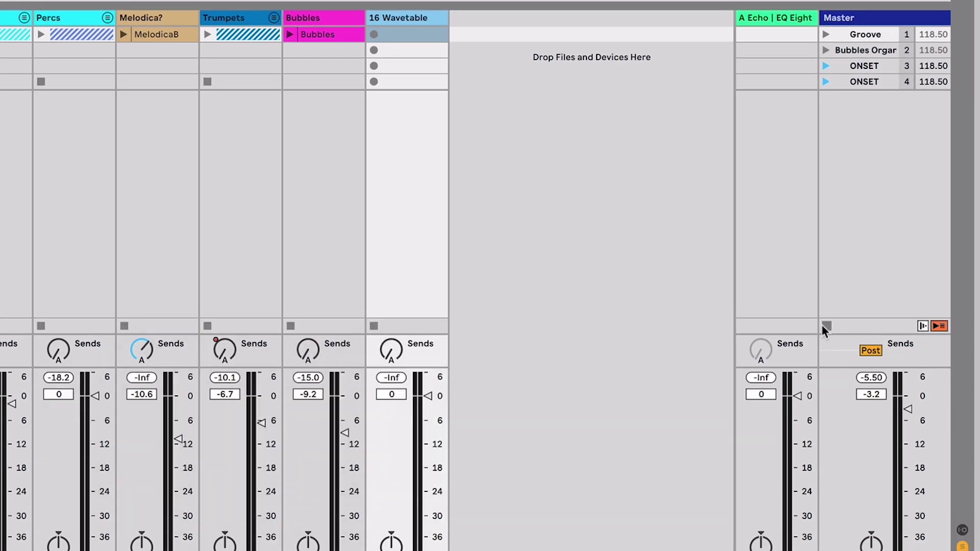
pyautogui.press('Tab')
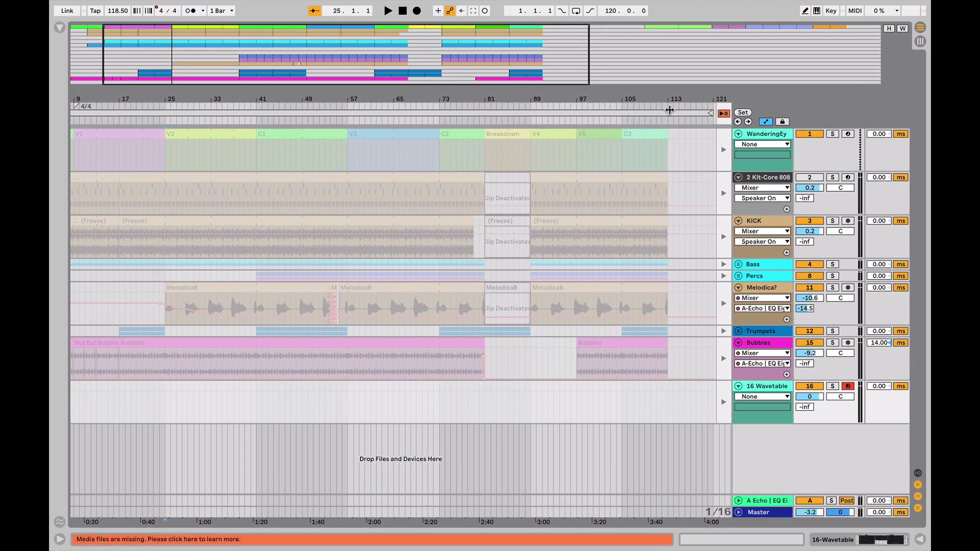
# Return playback to the arrangement clips, toggle full-screen mode, and show the Wavetable detail panel
pyautogui.click(724, 113)
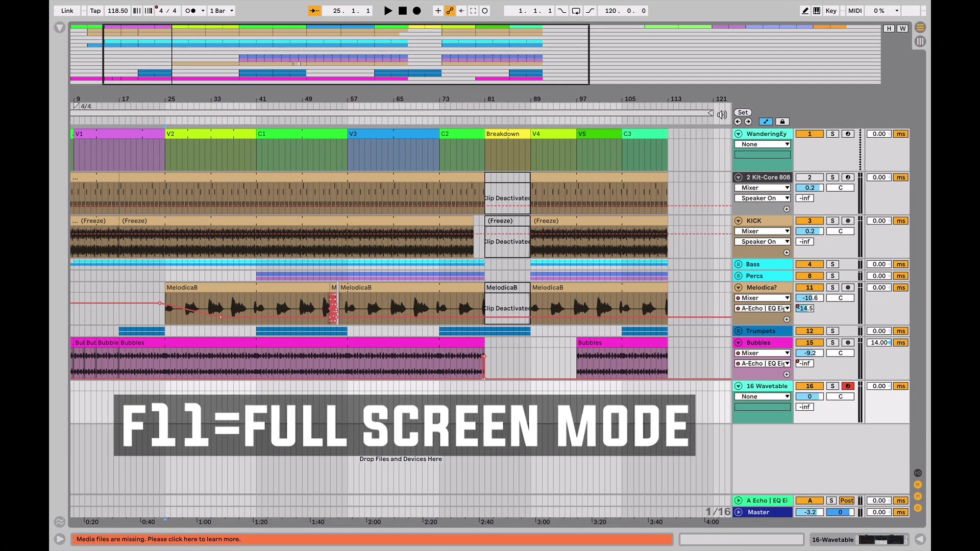
pyautogui.press('F11')
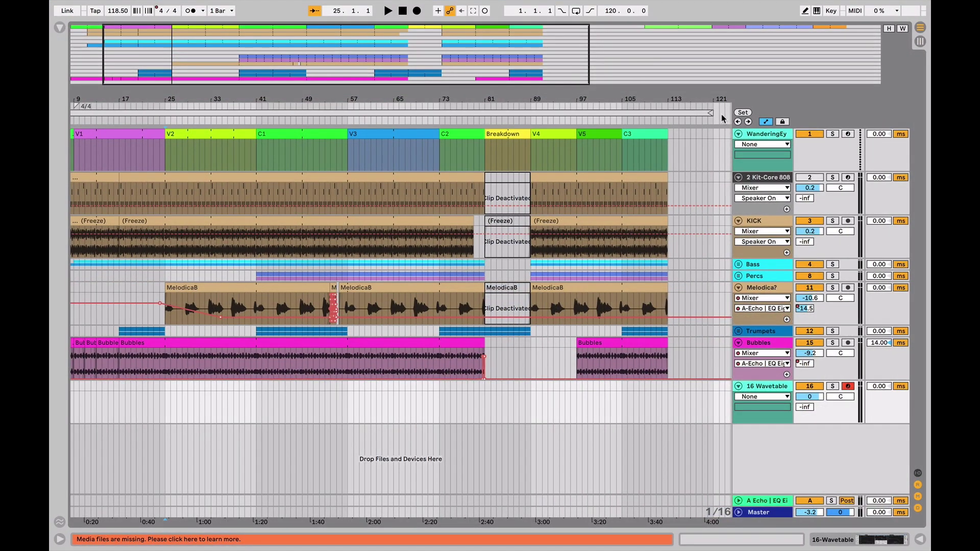
pyautogui.press('F11')
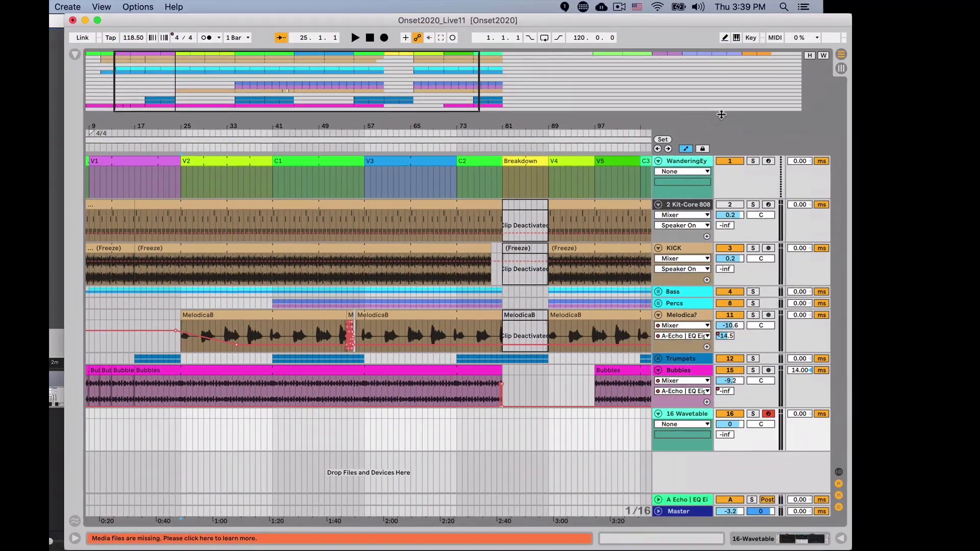
pyautogui.press('F11')
pyautogui.press('F12')
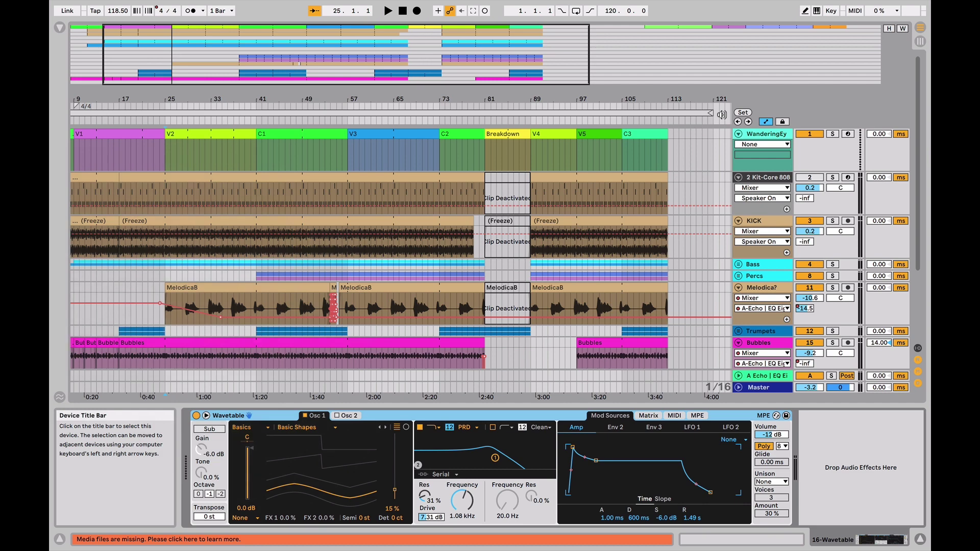
# In the Session mixer, hide the detail panel and toggle the browser until it ends hidden
pyautogui.press('Tab')
pyautogui.hotkey('alt', 'l')
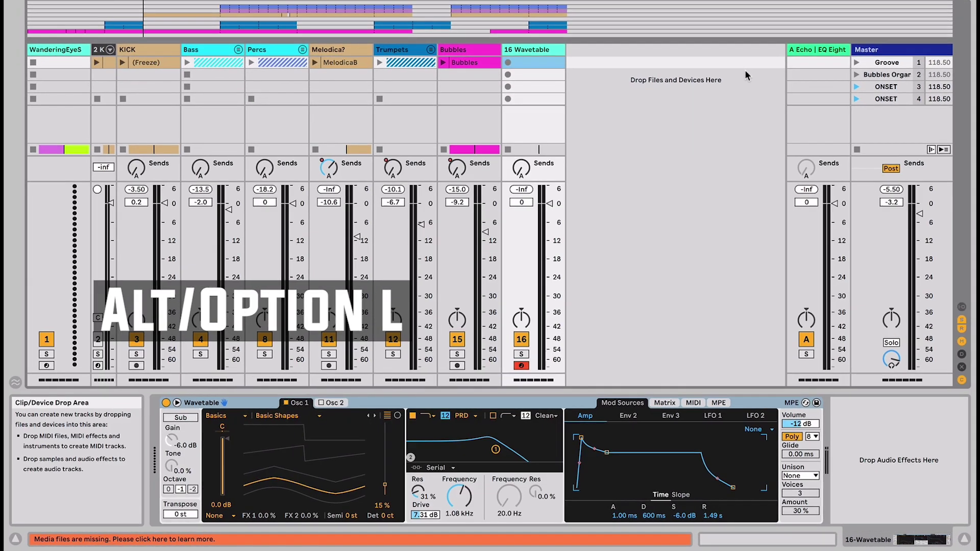
pyautogui.hotkey('alt', 'l')
pyautogui.hotkey('alt', 'l')
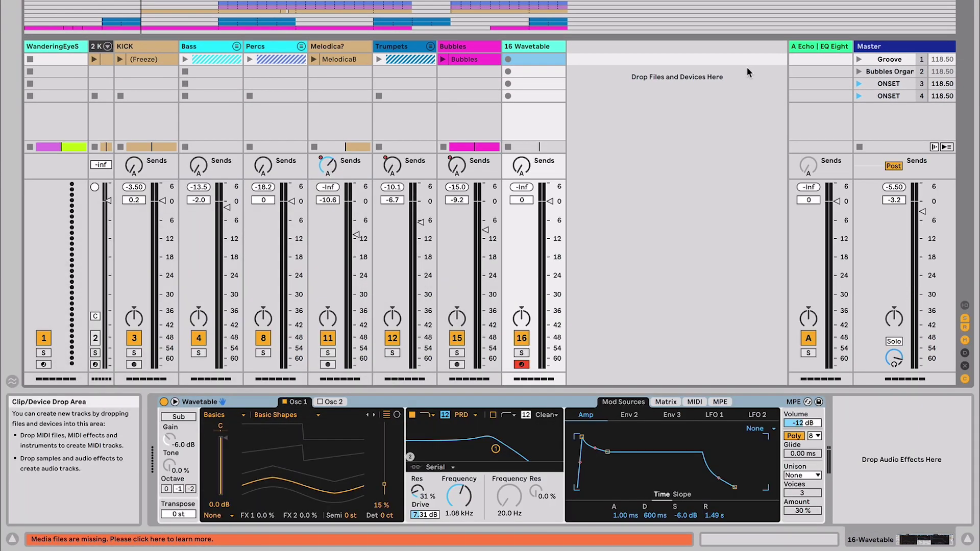
pyautogui.hotkey('alt', 'l')
pyautogui.hotkey('ctrl', 'alt', 'l')
pyautogui.hotkey('ctrl', 'alt', 'b')
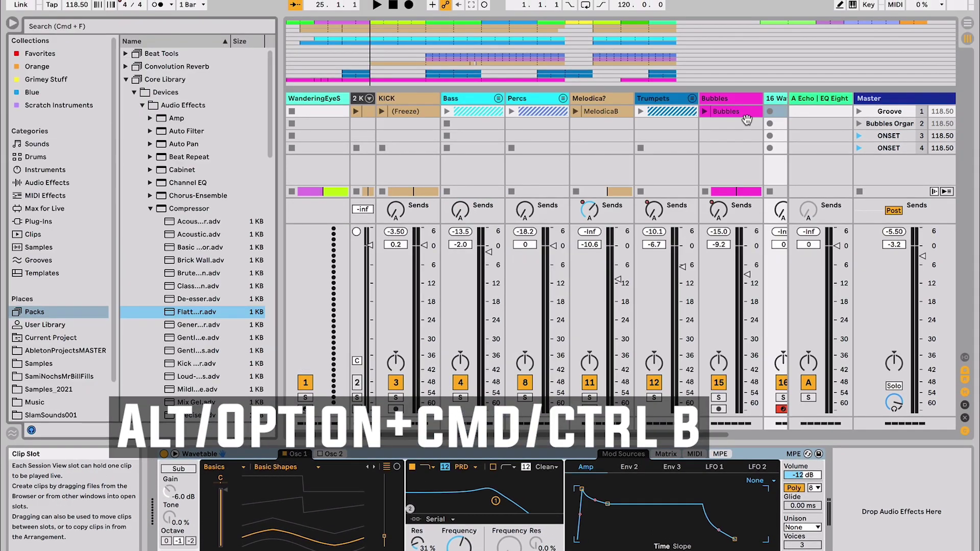
pyautogui.hotkey('ctrl', 'alt', 'b')
pyautogui.hotkey('ctrl', 'alt', 'b')
pyautogui.hotkey('ctrl', 'alt', 'b')
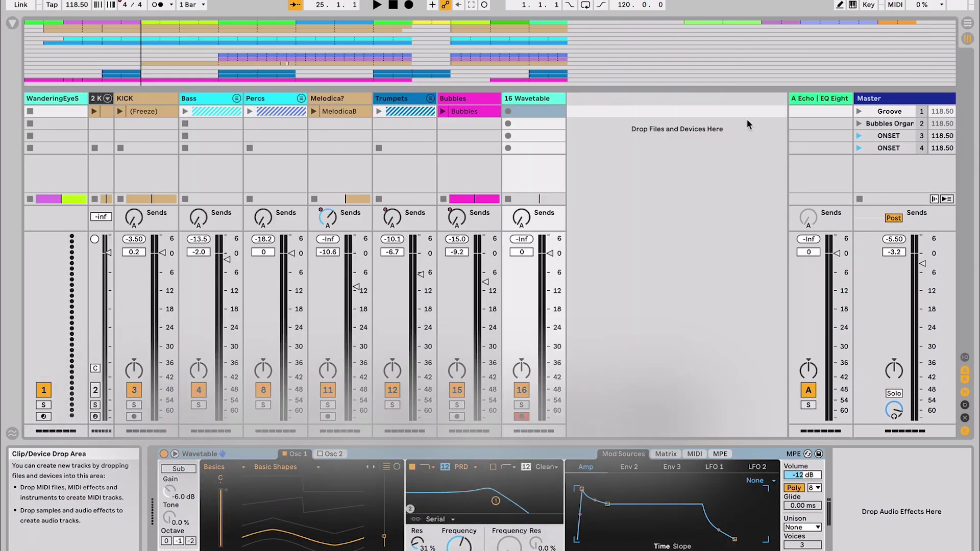
pyautogui.hotkey('ctrl', 'alt', 'b')
pyautogui.hotkey('ctrl', 'alt', 'b')
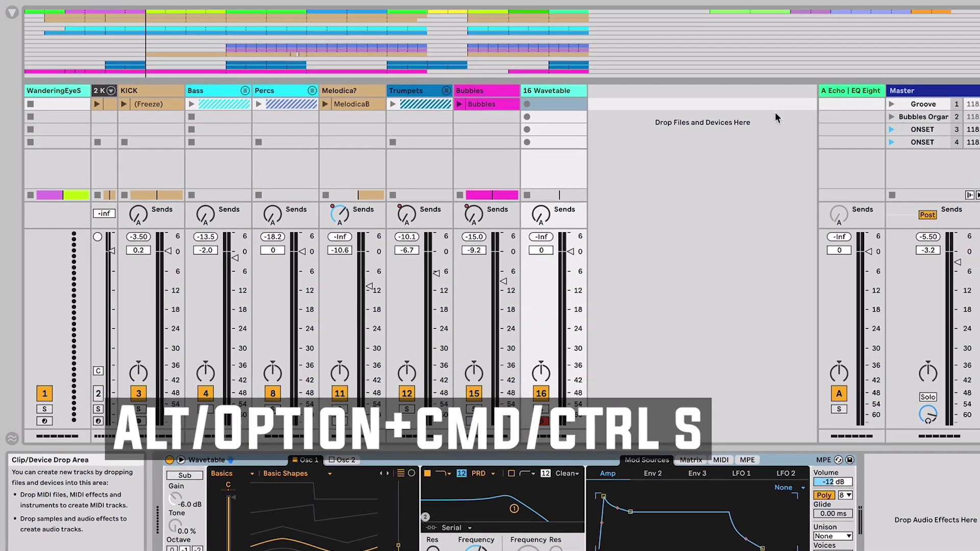
# Hide and reshow the mixer's sends, return track and overview strip
pyautogui.hotkey('ctrl', 'alt', 's')
pyautogui.hotkey('ctrl', 'alt', 'r')
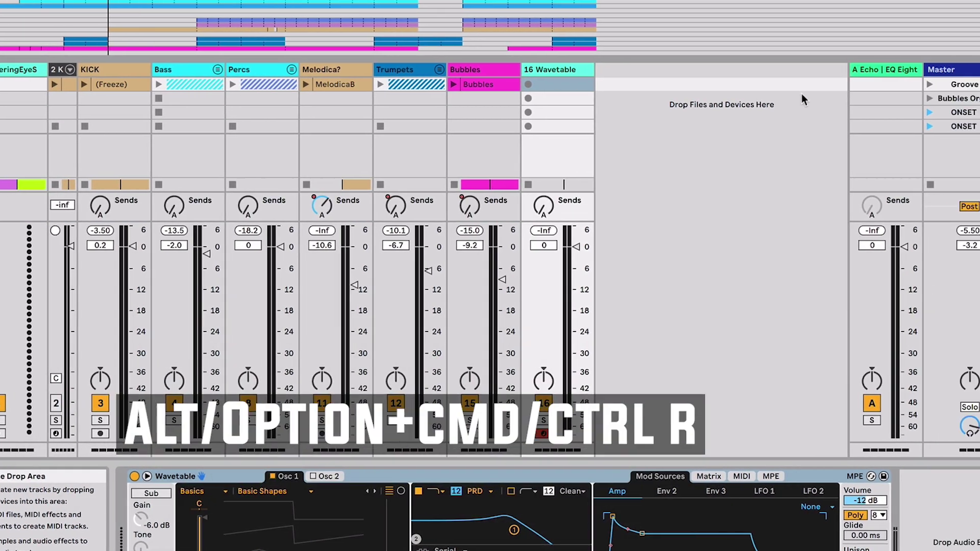
pyautogui.hotkey('ctrl', 'alt', 'r')
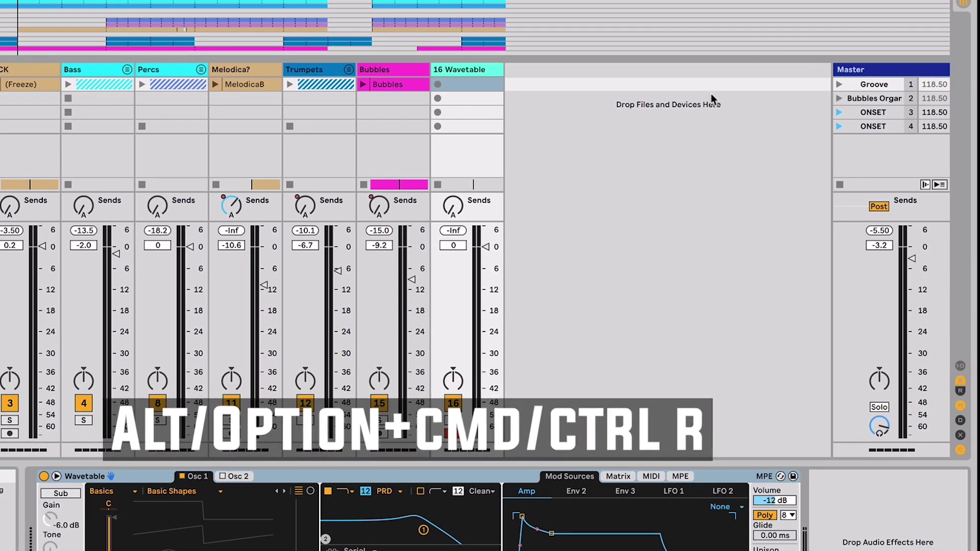
pyautogui.hotkey('ctrl', 'alt', 'r')
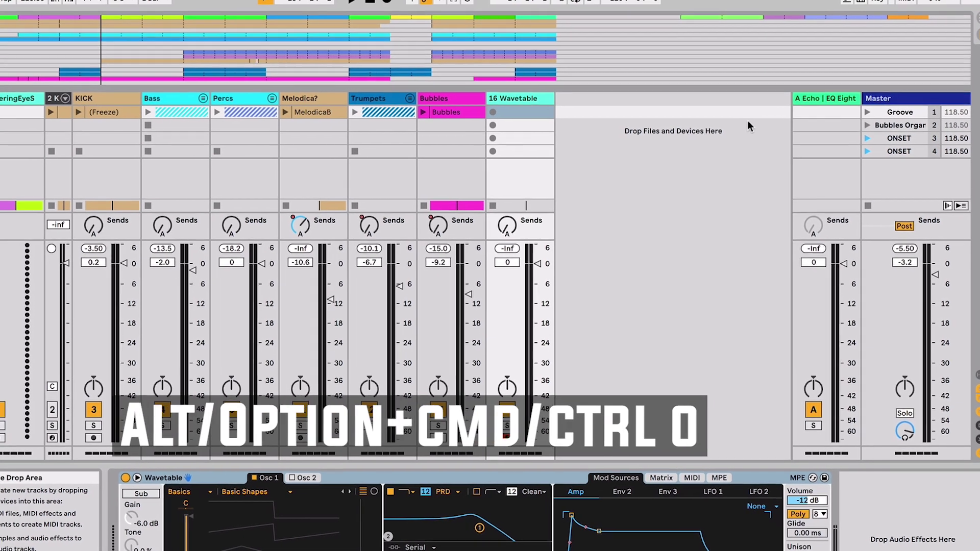
pyautogui.hotkey('ctrl', 'alt', 'o')
pyautogui.hotkey('ctrl', 'alt', 'o')
pyautogui.hotkey('ctrl', 'alt', 'o')
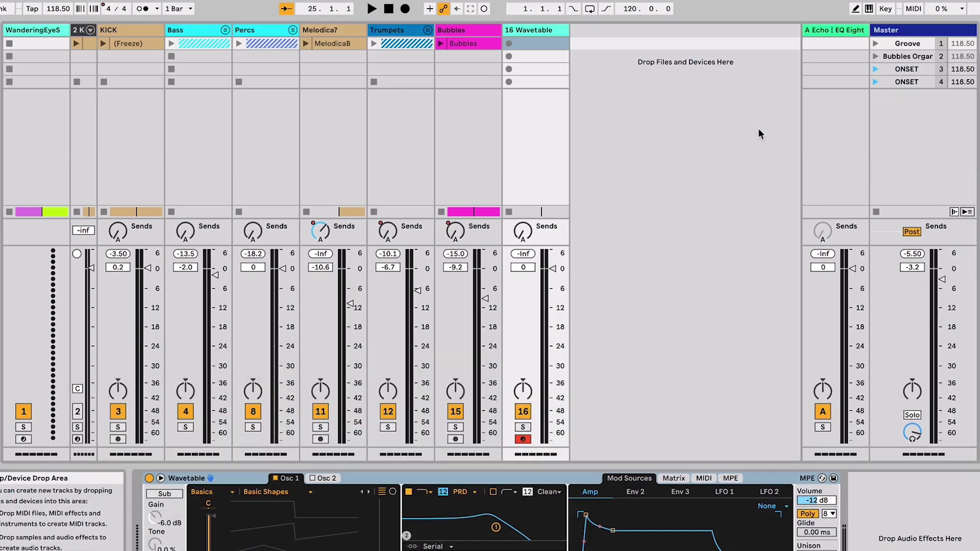
pyautogui.hotkey('ctrl', 'alt', 'o')
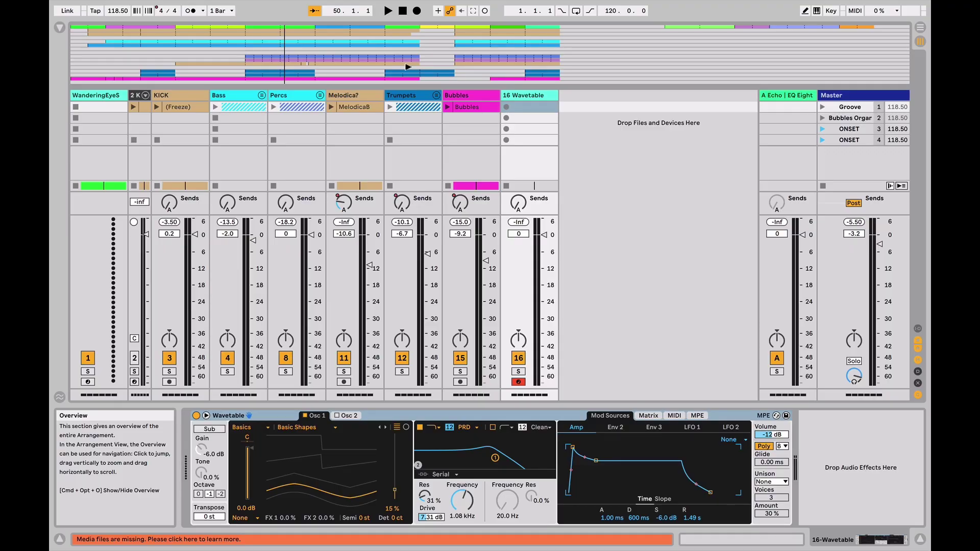
pyautogui.click(409, 67)
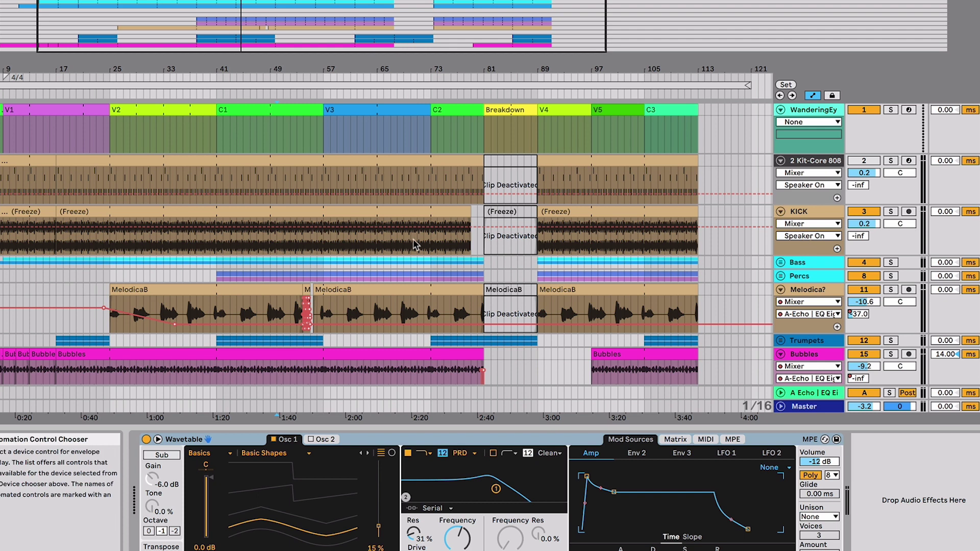
# Select the KICK track and toggle Automation Mode with A, leaving the envelopes hidden
pyautogui.click(313, 226)
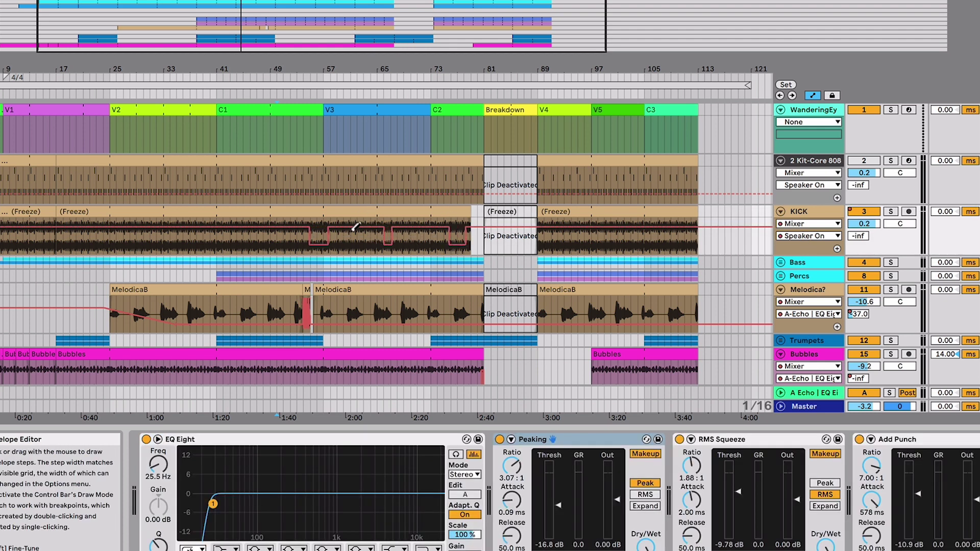
pyautogui.press('a')
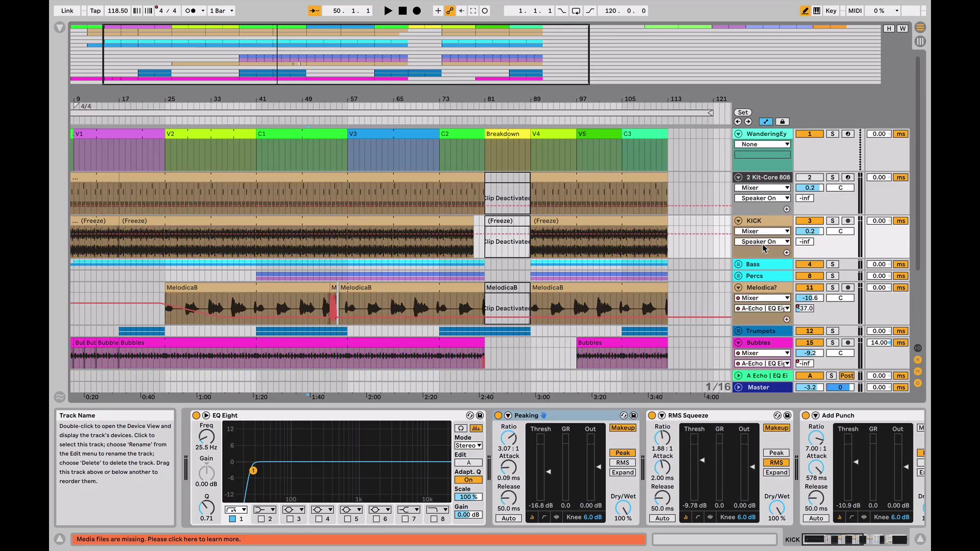
pyautogui.press('a')
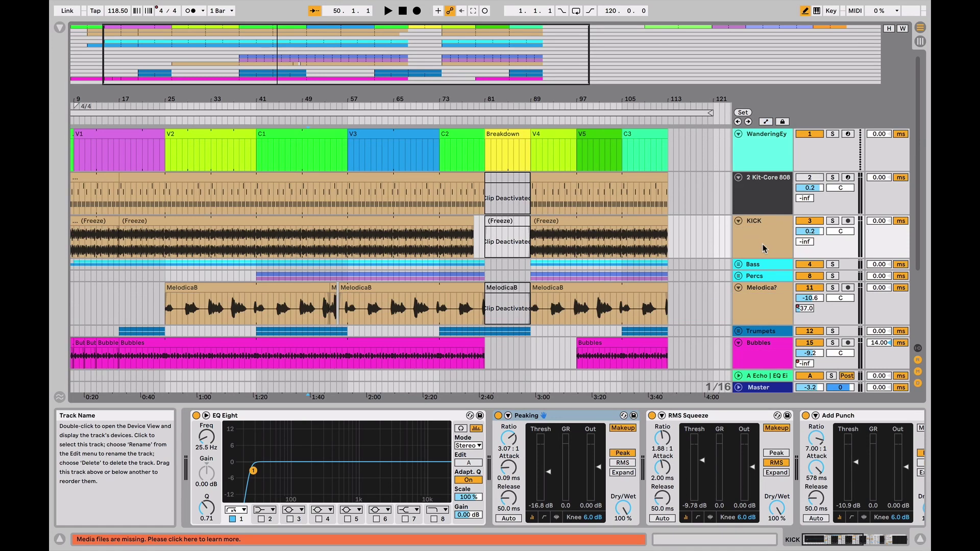
# Return to Session View and select Trumpets, Melodica?, Percs and Bass, ending on Melodica?
pyautogui.press('Tab')
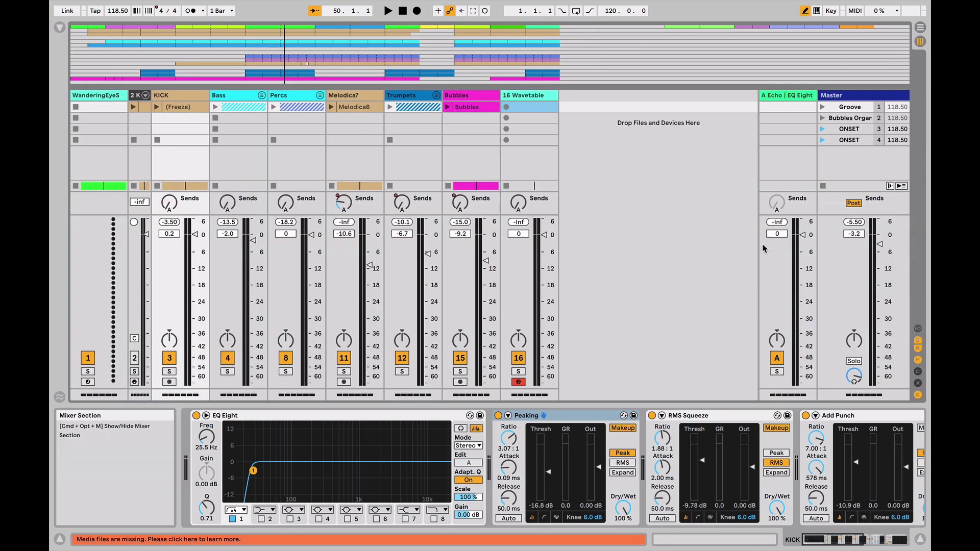
pyautogui.click(421, 100)
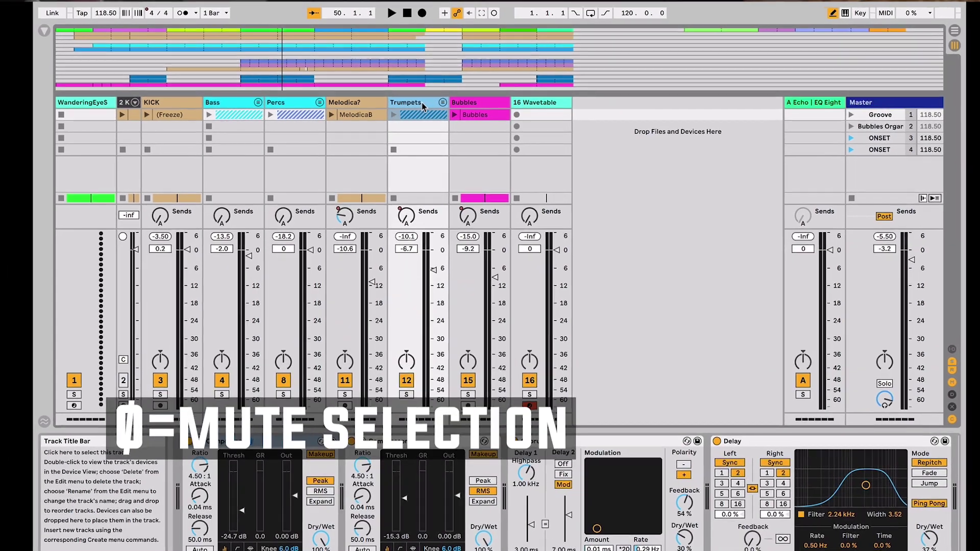
pyautogui.click(356, 102)
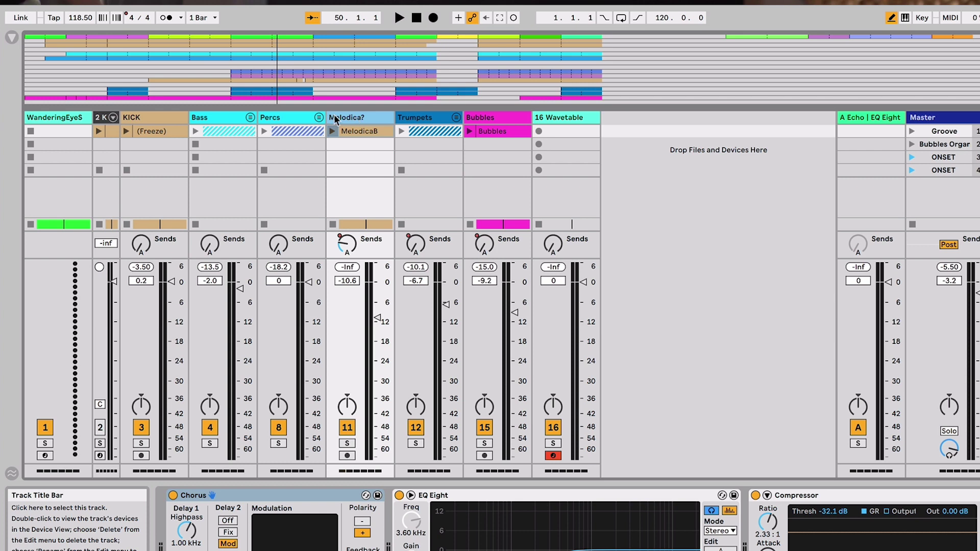
pyautogui.click(283, 118)
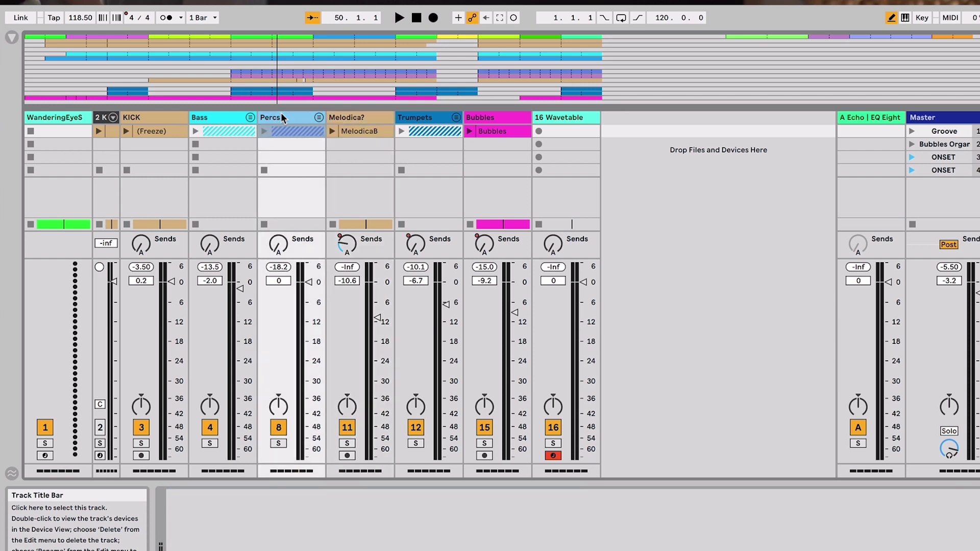
pyautogui.click(219, 119)
pyautogui.click(389, 140)
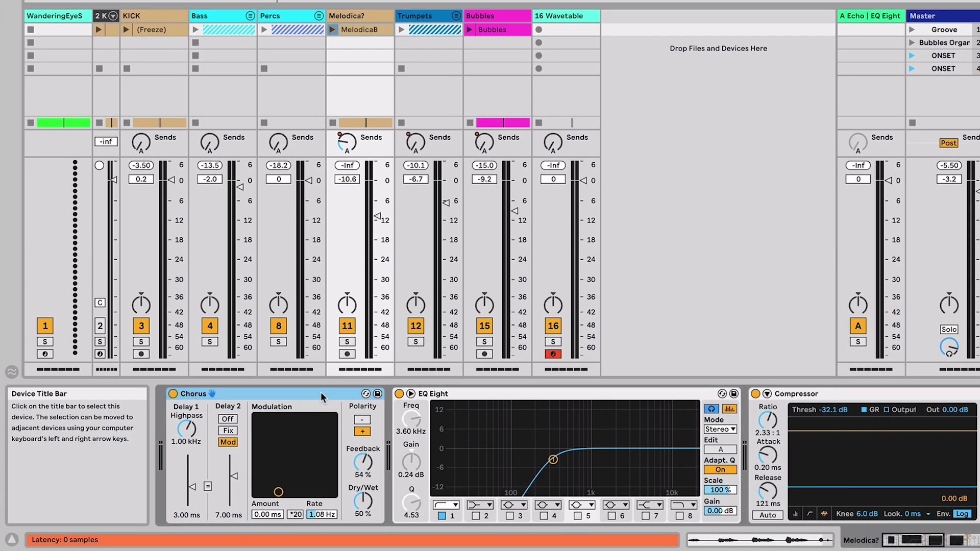
# Step through Melodica?'s device chain and toggle EQ Eight off and back on
pyautogui.press('Right')
pyautogui.press('Right')
pyautogui.press('Left')
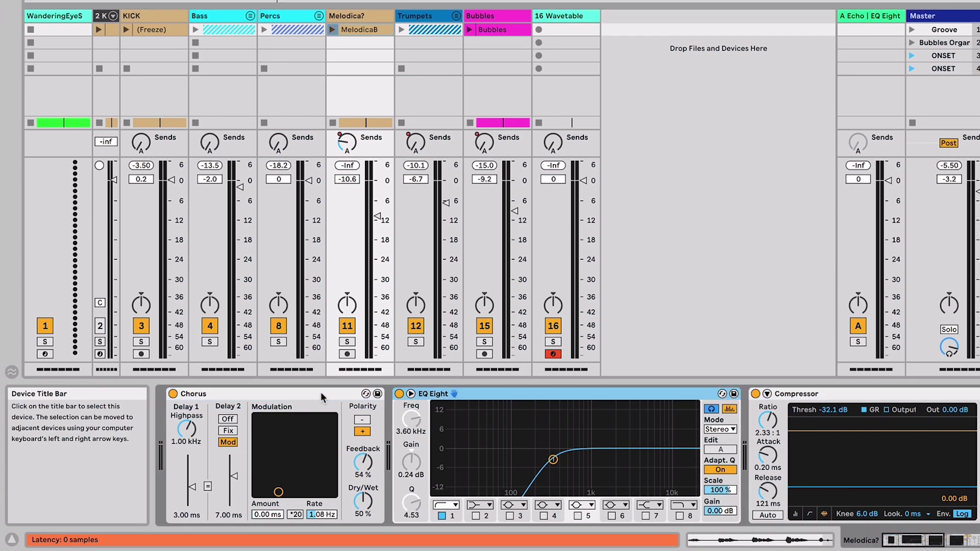
pyautogui.press('0')
pyautogui.press('0')
pyautogui.press('Left')
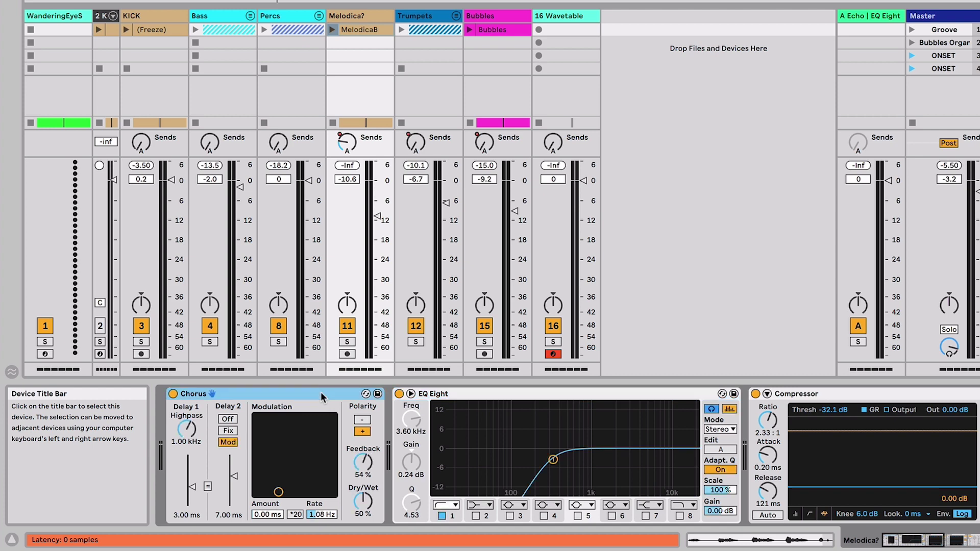
pyautogui.press('Right')
pyautogui.press('Right')
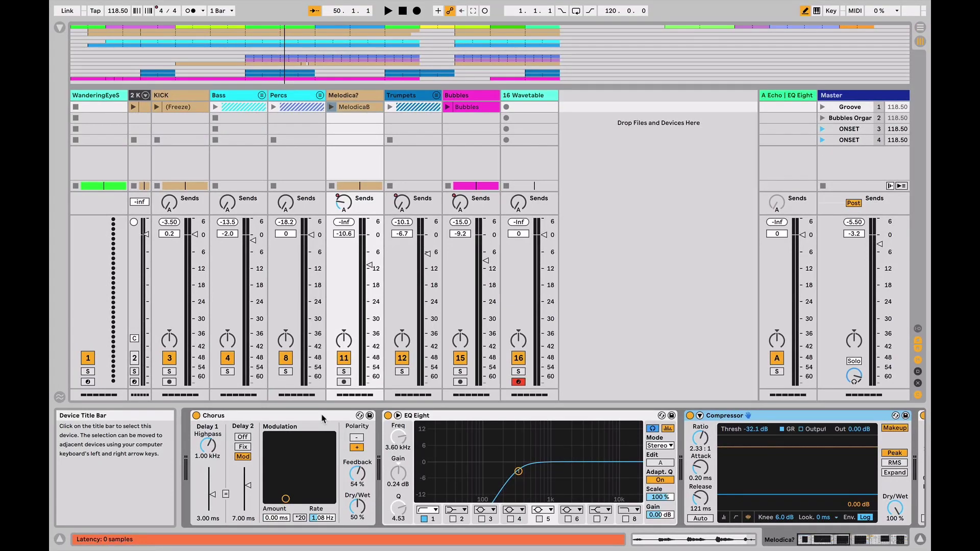
pyautogui.hscroll(5, 740, 467)
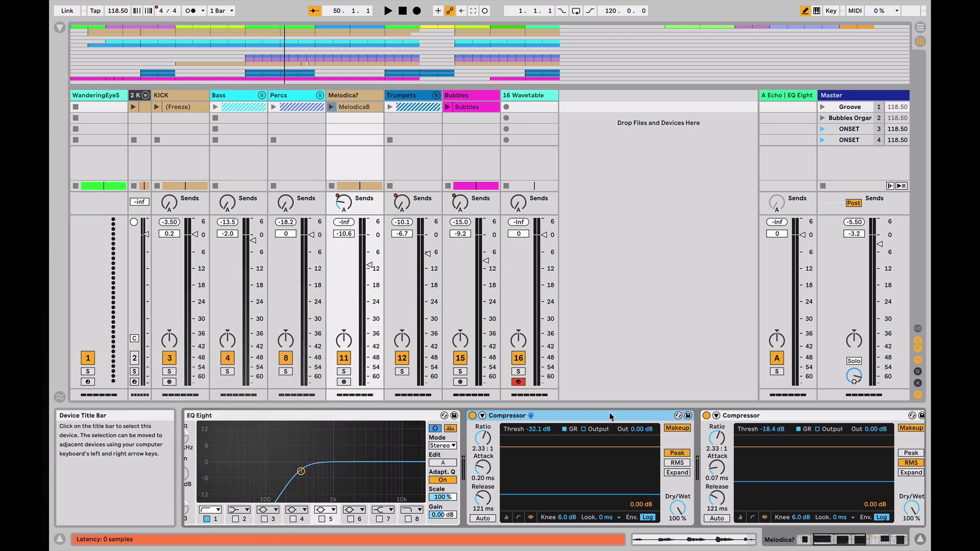
# Use Q hot-swap on the first Compressor to browse presets and load Basic Peak Compressor
pyautogui.press('q')
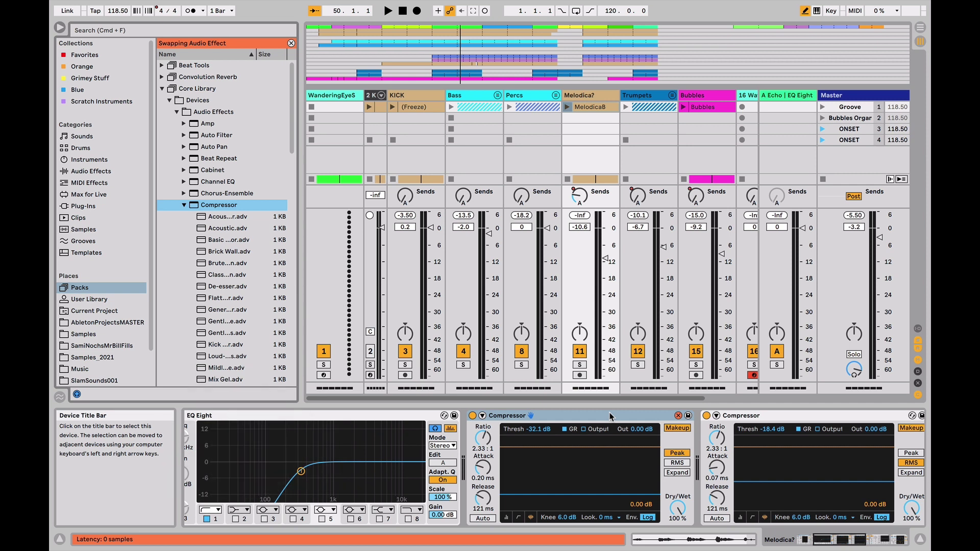
pyautogui.press('Return')
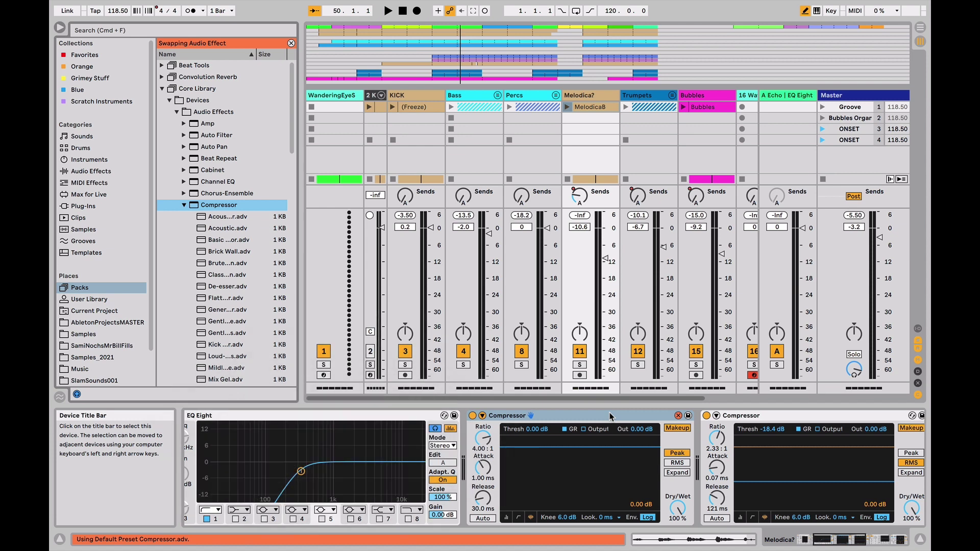
pyautogui.press('q')
pyautogui.press('q')
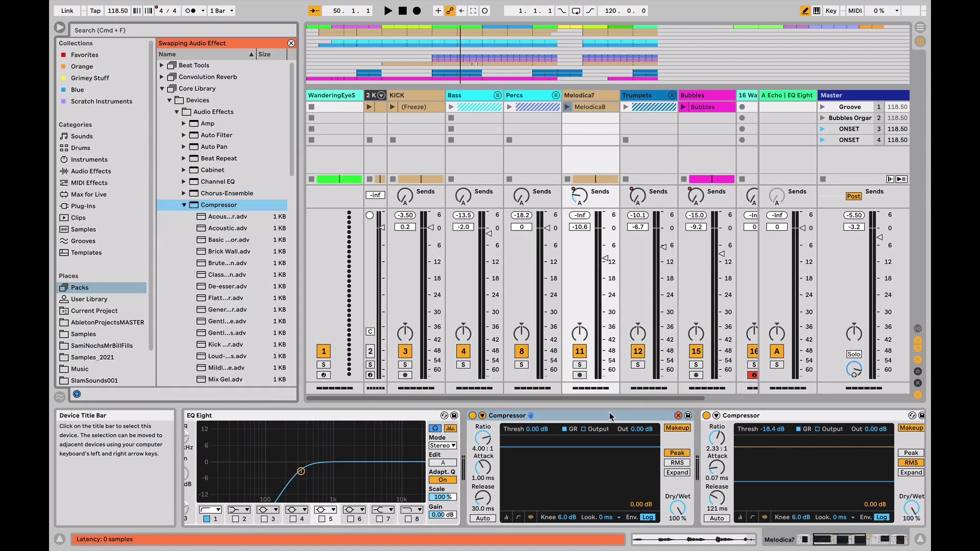
pyautogui.press('Down')
pyautogui.press('Down')
pyautogui.press('Down')
pyautogui.press('Down')
pyautogui.press('Down')
pyautogui.press('Down')
pyautogui.press('Down')
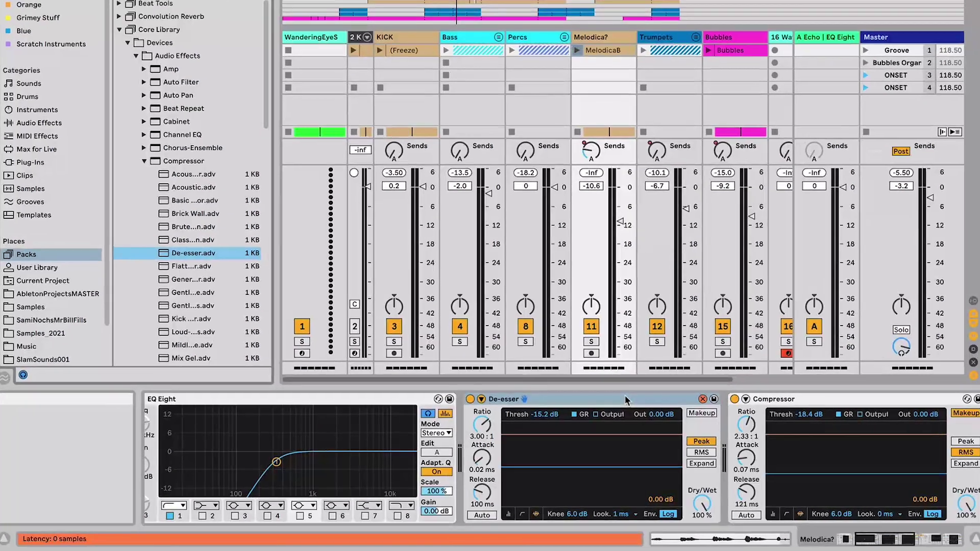
pyautogui.press('Down')
pyautogui.press('Down')
pyautogui.press('Down')
pyautogui.press('Down')
pyautogui.press('Down')
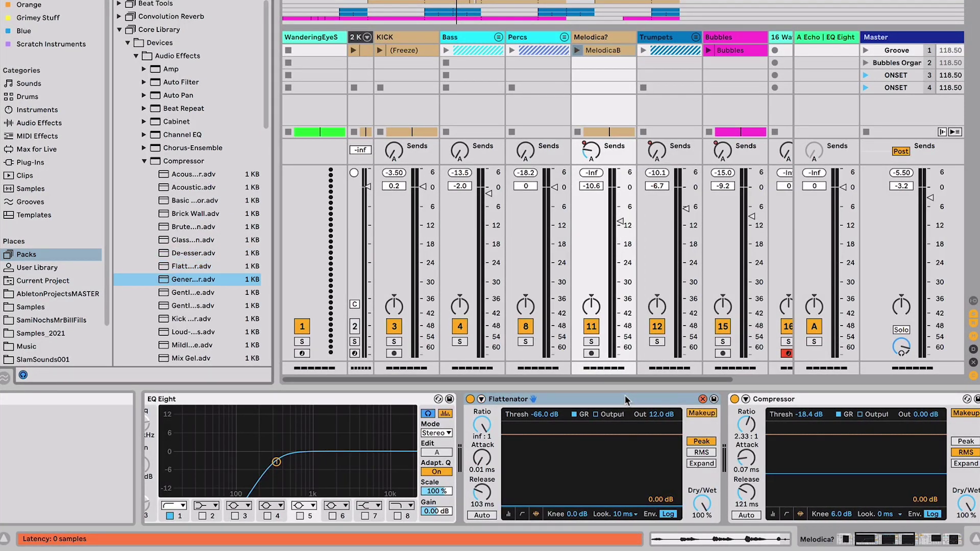
pyautogui.press('Up')
pyautogui.press('Up')
pyautogui.press('Up')
pyautogui.press('Up')
pyautogui.press('Up')
pyautogui.press('Up')
pyautogui.press('Up')
pyautogui.press('Up')
pyautogui.press('Up')
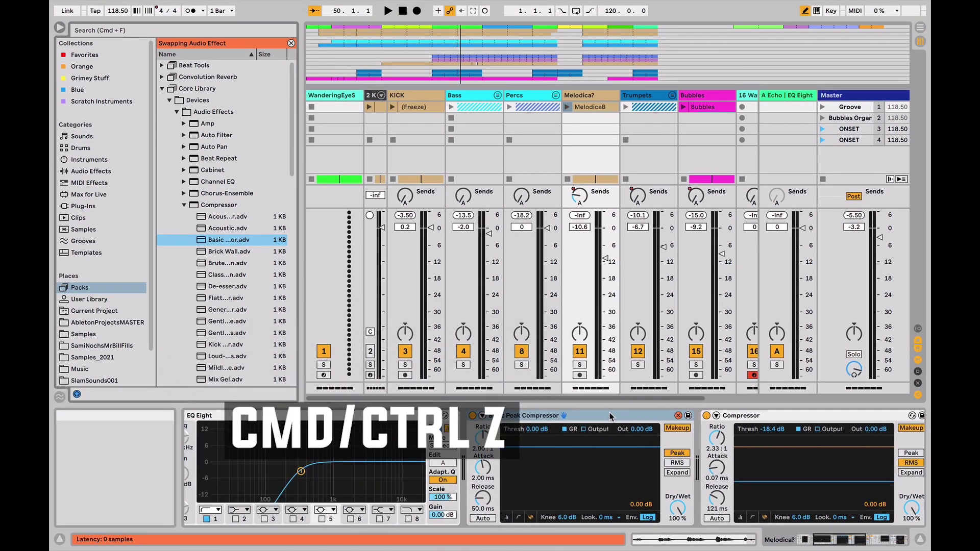
pyautogui.click(610, 413)
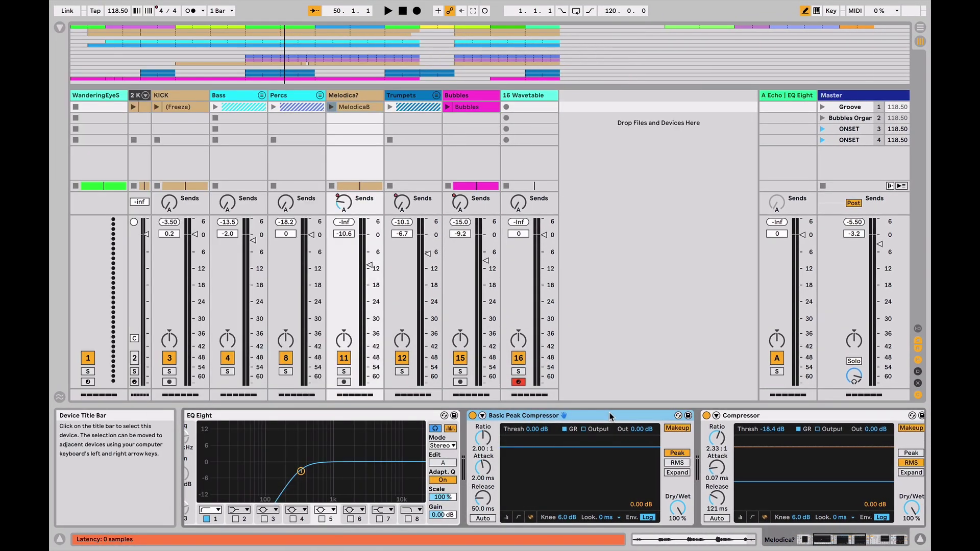